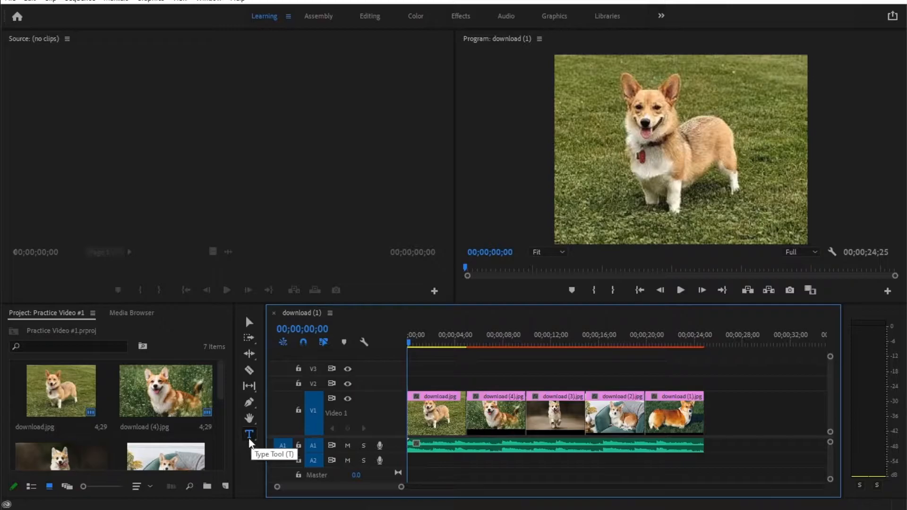
# Step: Add the text "Hello!" over the first corgi clip with the Type tool at the start of the sequence
pyautogui.click(573, 151)
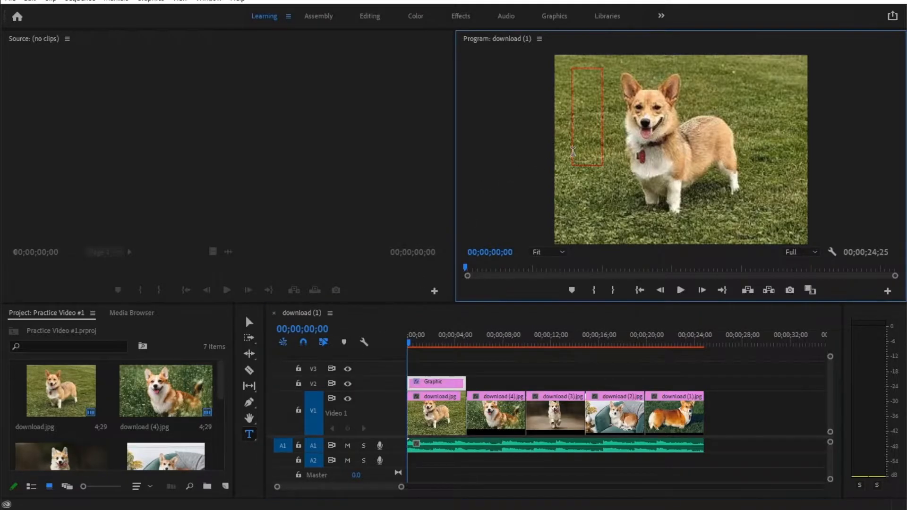
pyautogui.write('H')
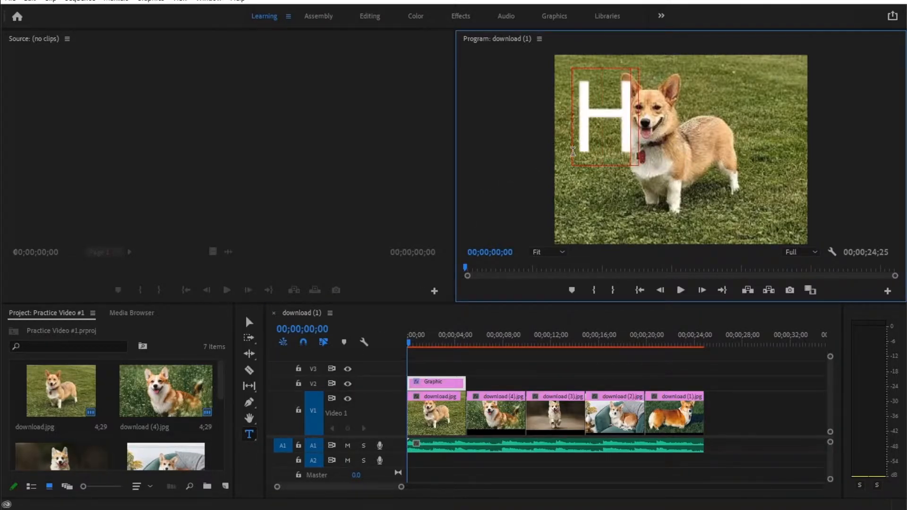
pyautogui.write('ello!')
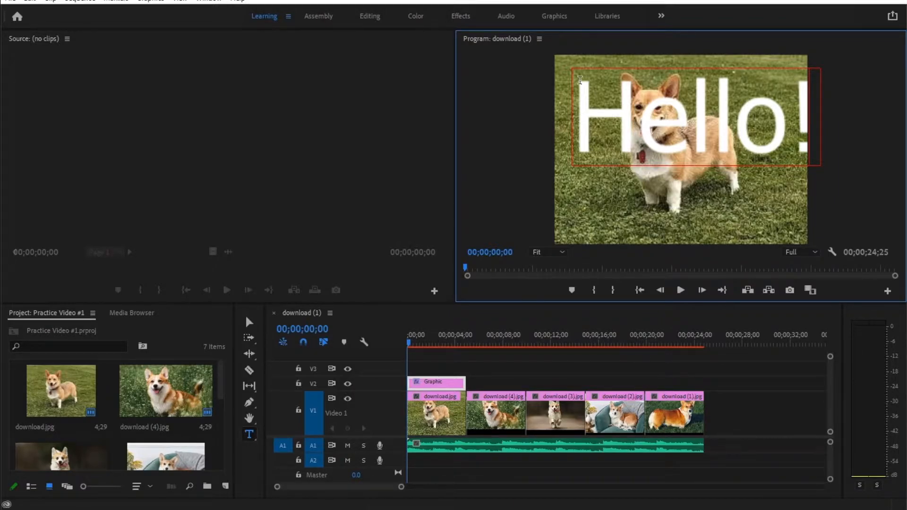
# Step: Switch to the Graphics workspace, show the text's Essential Graphics edit settings and select all of "Hello!"
pyautogui.click(554, 17)
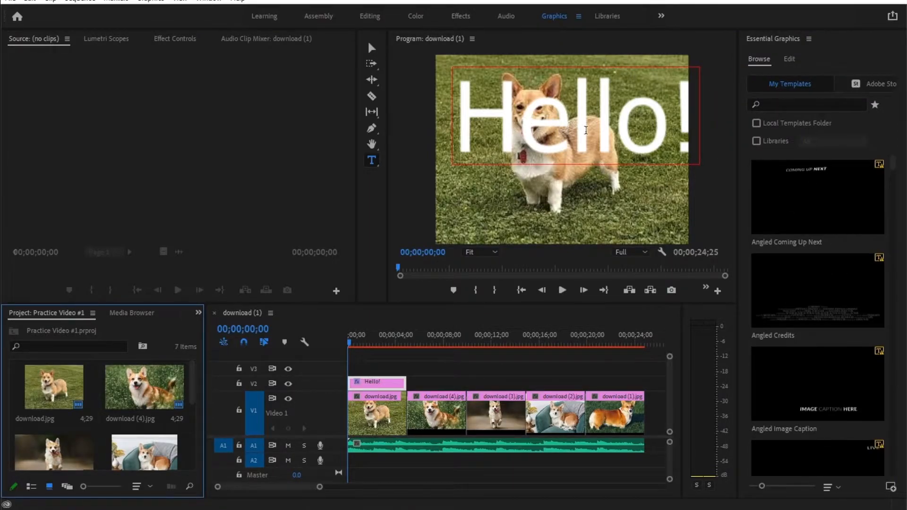
pyautogui.click(790, 63)
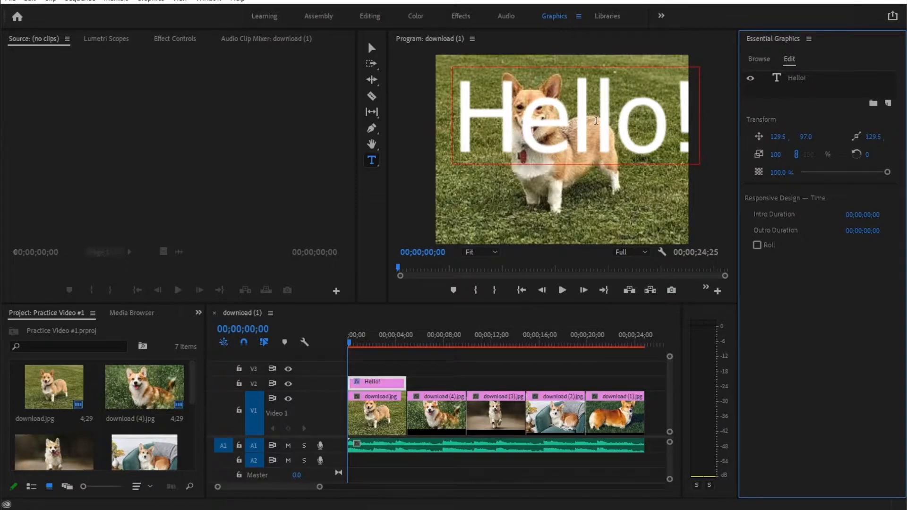
pyautogui.click(596, 122)
pyautogui.click(463, 122)
pyautogui.moveTo(463, 122); pyautogui.dragTo(695, 121)
pyautogui.click(473, 123)
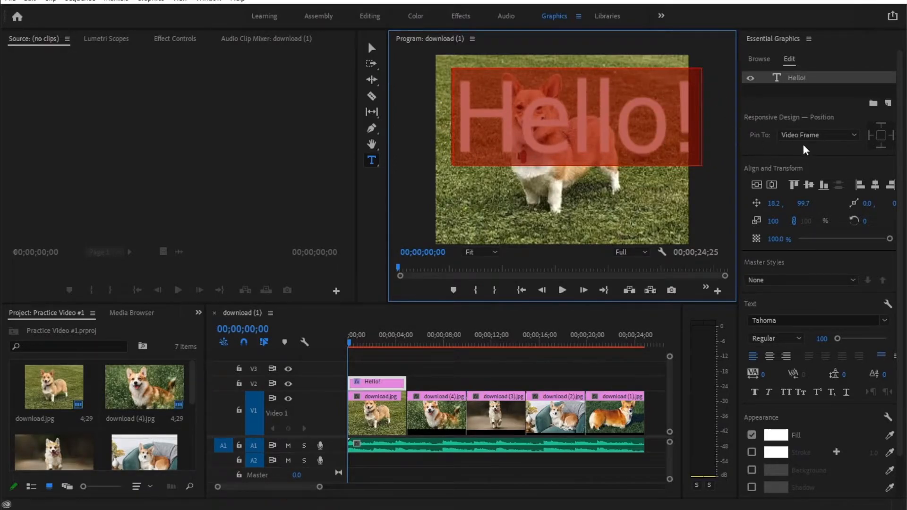
# Step: Set the font of the selected "Hello!" text to Times New Roman
pyautogui.click(816, 320)
pyautogui.write('Times New Roman')
pyautogui.press('Return')
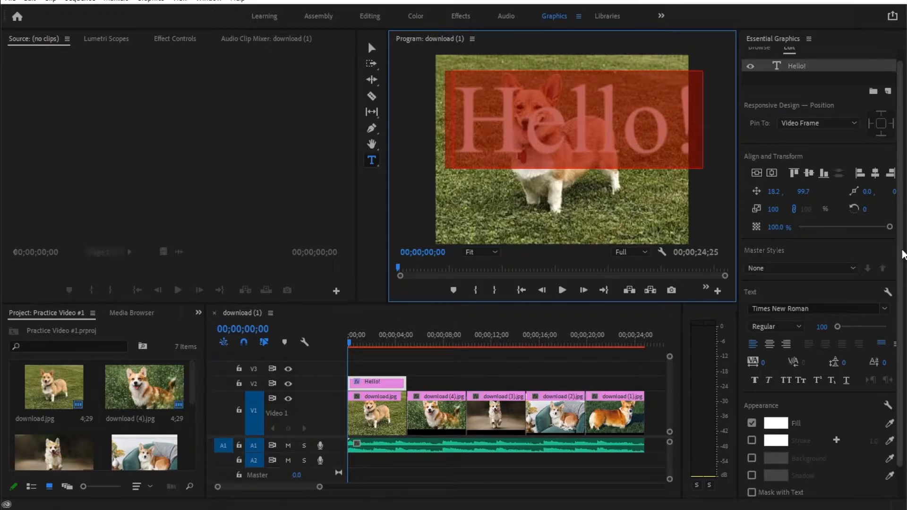
# Step: Browse the font list and set the "Hello!" text to Arial with the Narrow style
pyautogui.moveTo(899, 257); pyautogui.dragTo(892, 291)
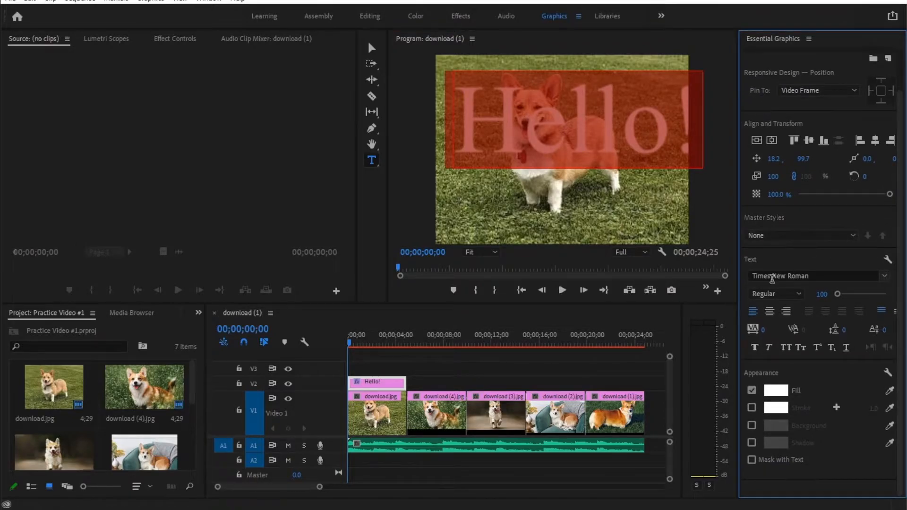
pyautogui.click(885, 281)
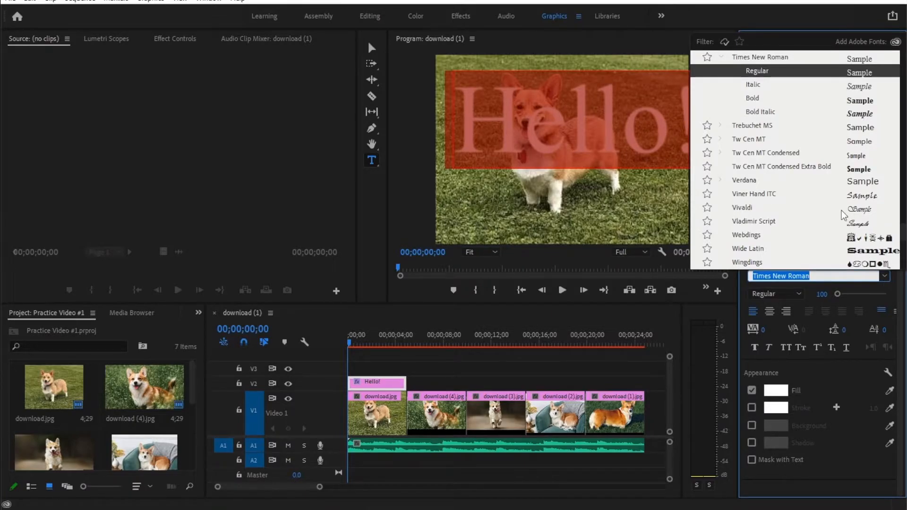
pyautogui.scroll(20, 844, 214)
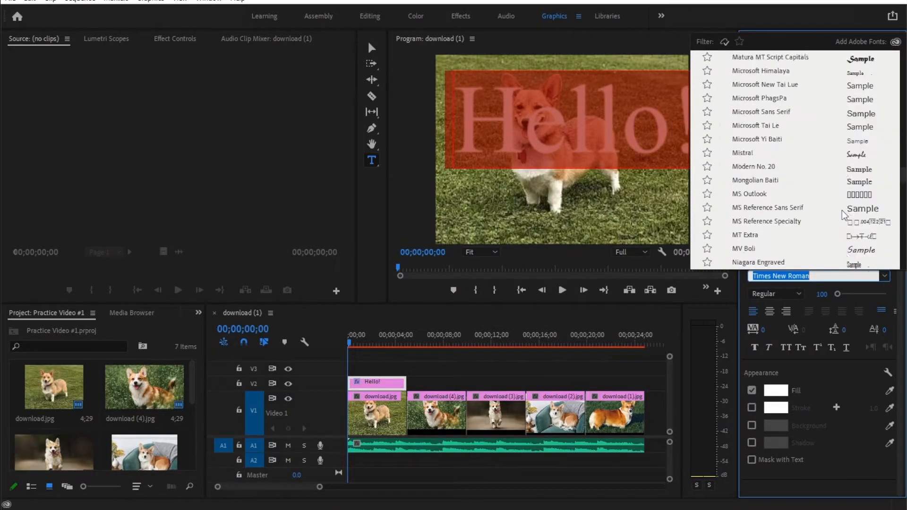
pyautogui.scroll(15, 844, 215)
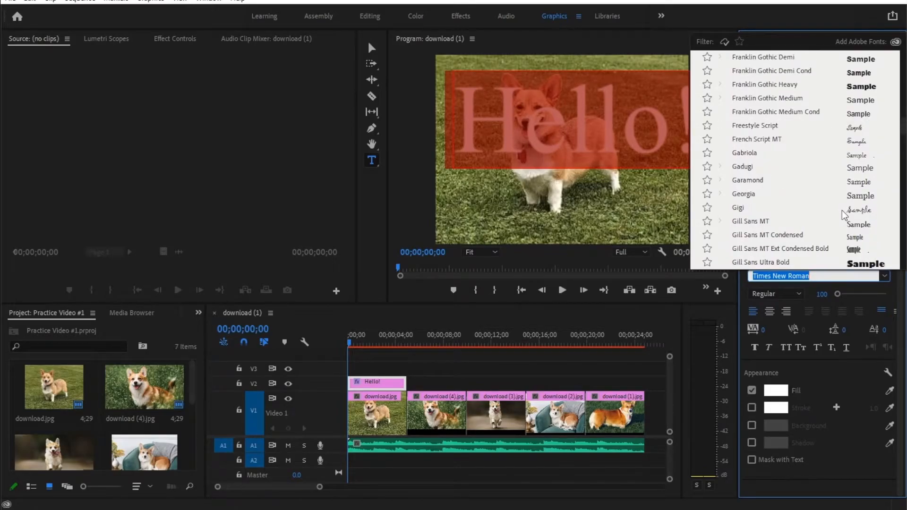
pyautogui.scroll(15, 844, 215)
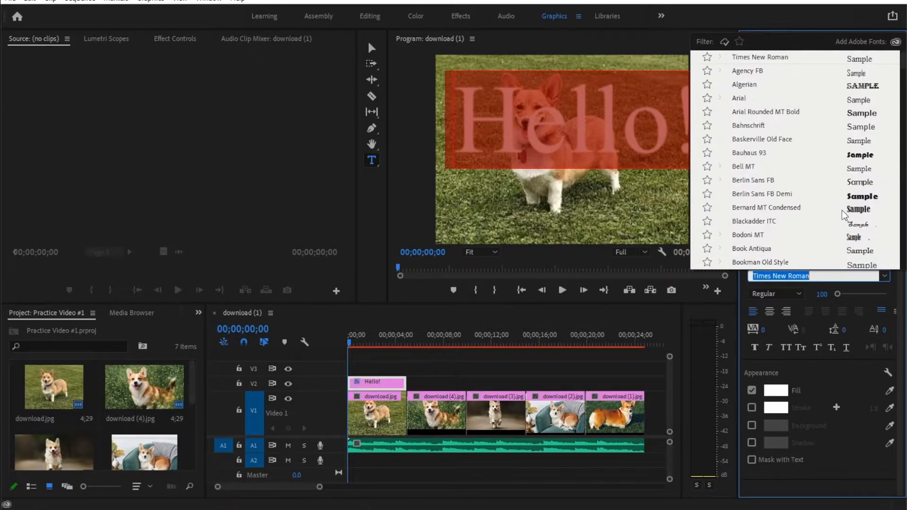
pyautogui.click(740, 98)
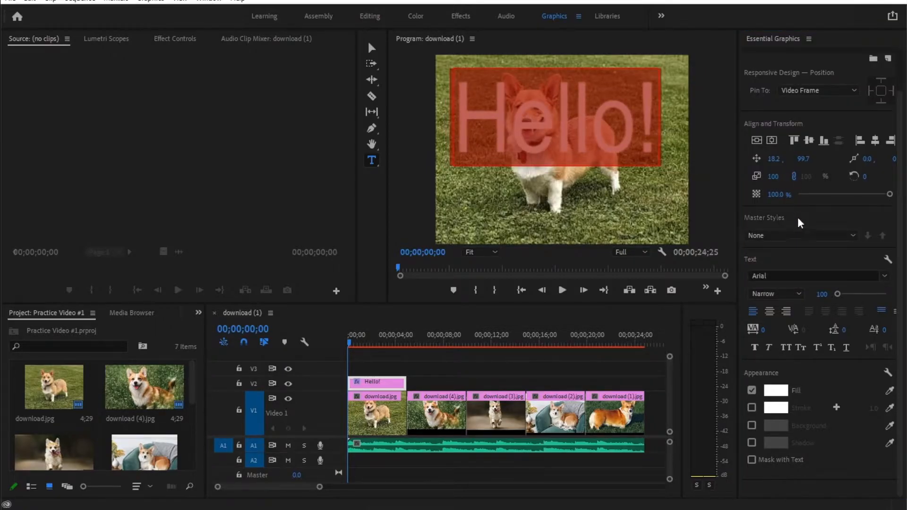
pyautogui.click(773, 294)
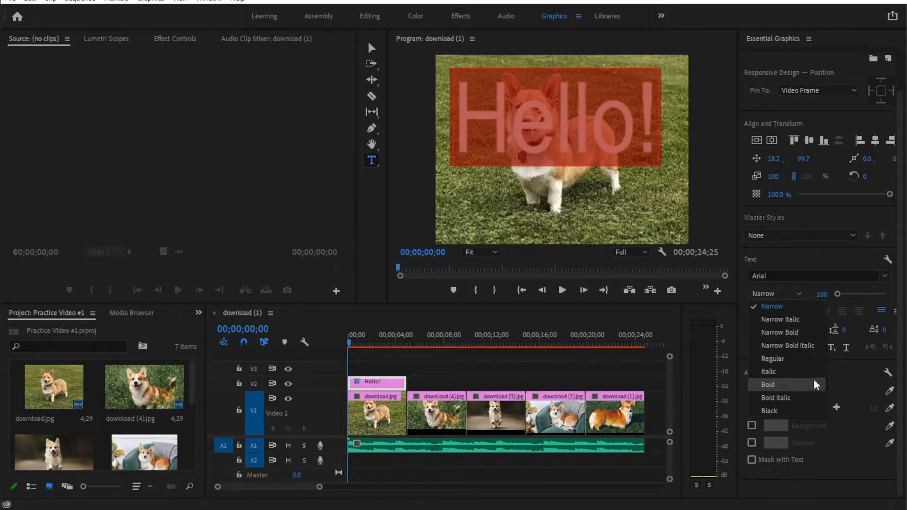
pyautogui.click(808, 307)
# Step: Set the font size of the "Hello!" text to 40
pyautogui.moveTo(837, 294); pyautogui.dragTo(836, 295)
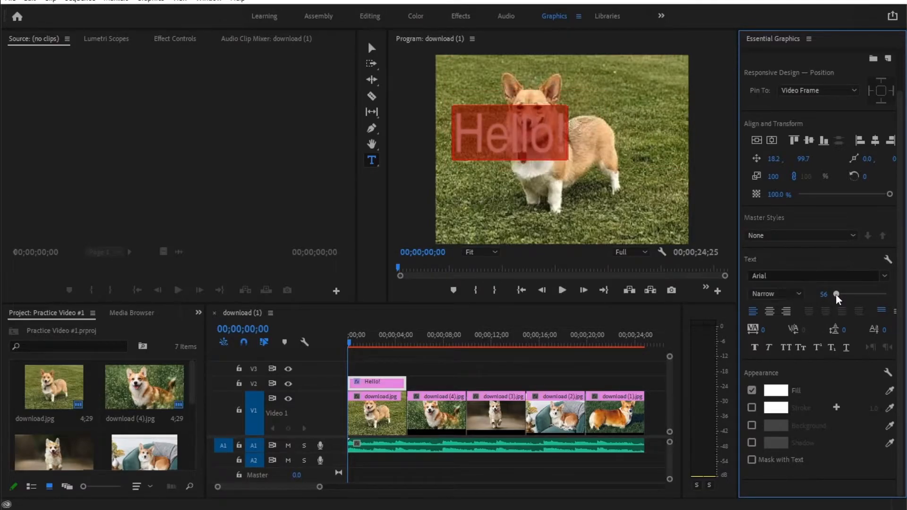
pyautogui.click(823, 294)
pyautogui.write('40')
pyautogui.press('Return')
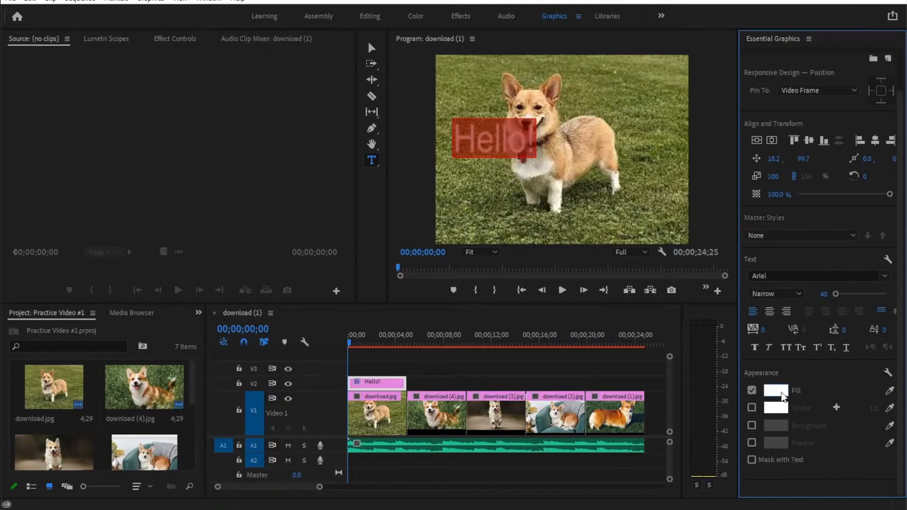
# Step: Change the fill color of the "Hello!" text to magenta B5099F
pyautogui.click(780, 393)
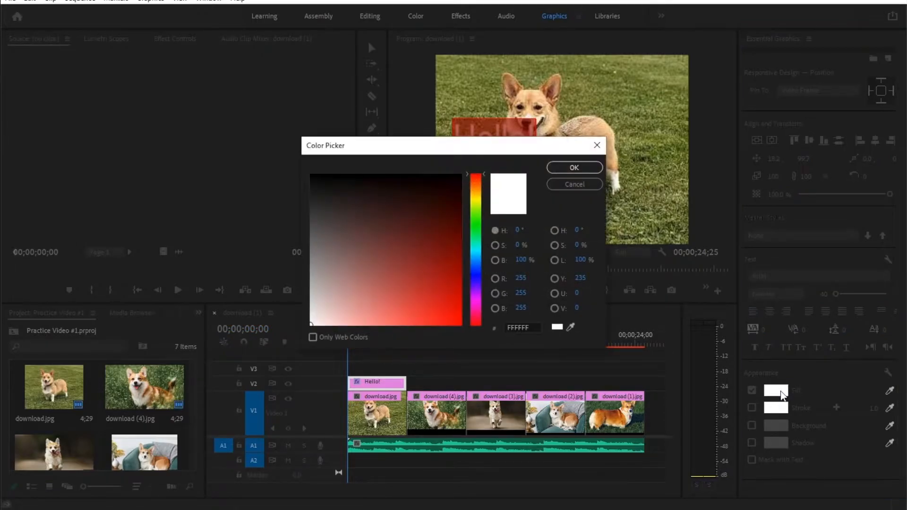
pyautogui.moveTo(477, 278)
pyautogui.mouseDown()
pyautogui.moveTo(479, 288)
pyautogui.moveTo(444, 252)
pyautogui.moveTo(416, 279)
pyautogui.mouseUp()
pyautogui.moveTo(485, 284)
pyautogui.mouseDown()
pyautogui.moveTo(480, 318)
pyautogui.moveTo(480, 303)
pyautogui.moveTo(454, 282)
pyautogui.mouseUp()
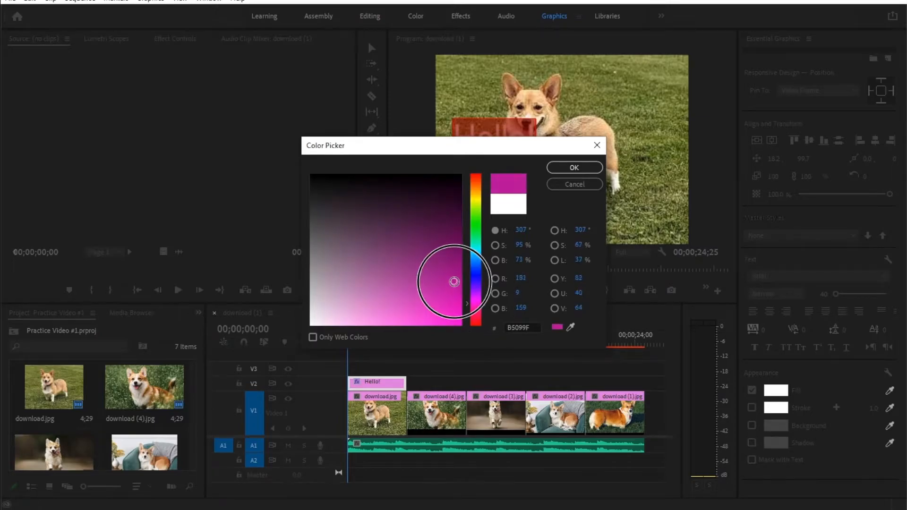
pyautogui.click(574, 168)
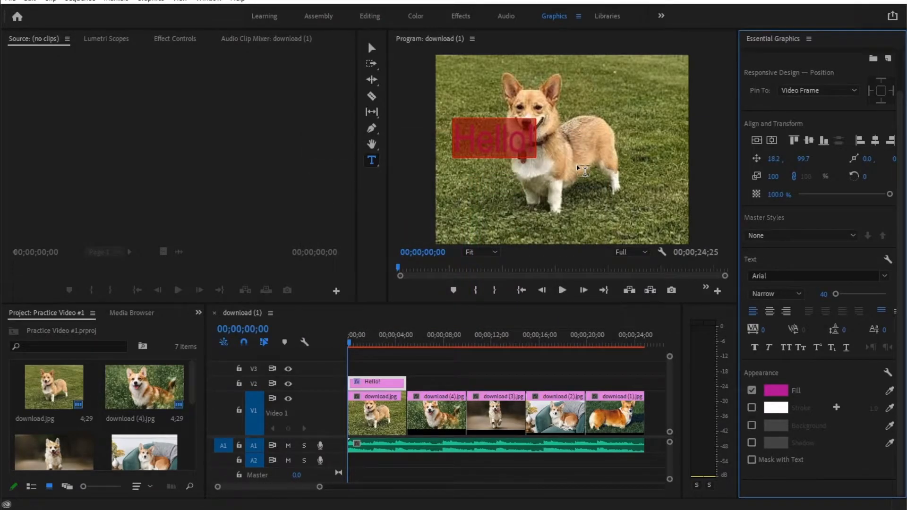
# Step: Move the "Hello!" text to the image's upper-right corner, at about 165.2, 46.7, with the Selection tool
pyautogui.press('Right')
pyautogui.click(369, 47)
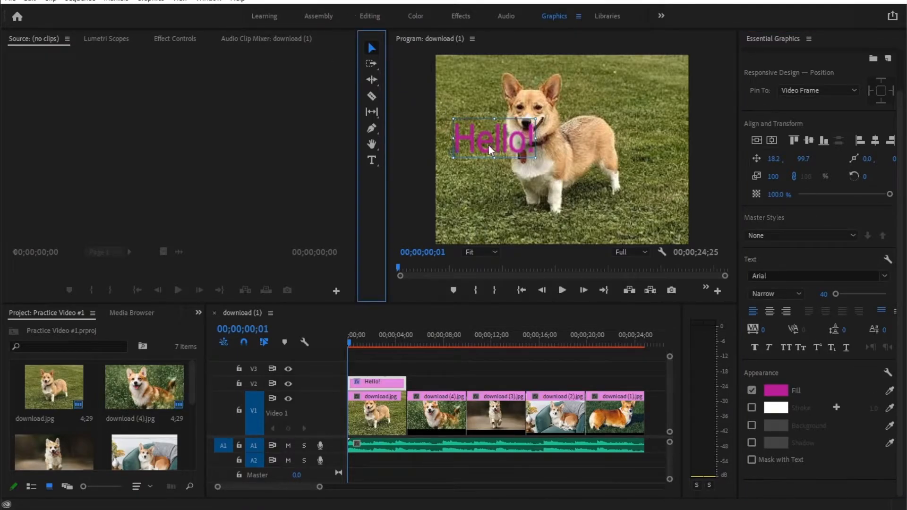
pyautogui.moveTo(484, 155); pyautogui.dragTo(626, 104)
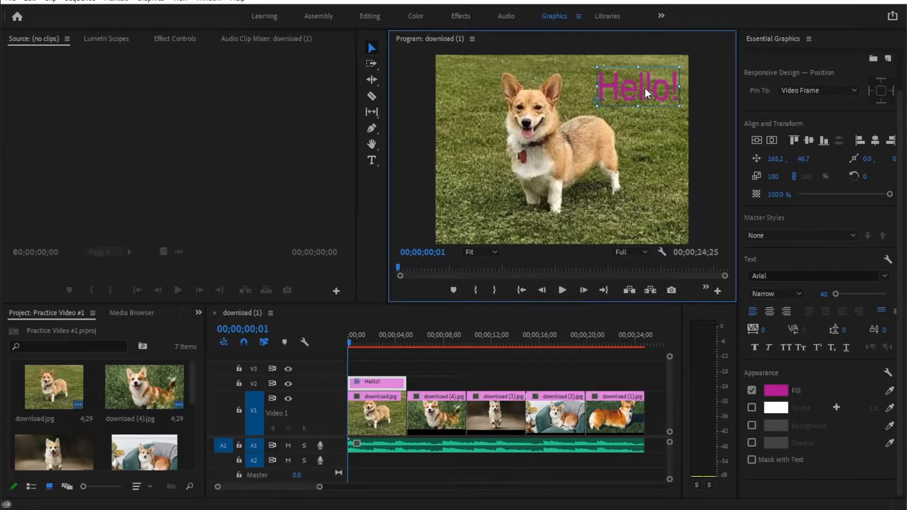
# Step: Select all of the "Hello!" text and set its fill color to light pink E897DE
pyautogui.click(372, 160)
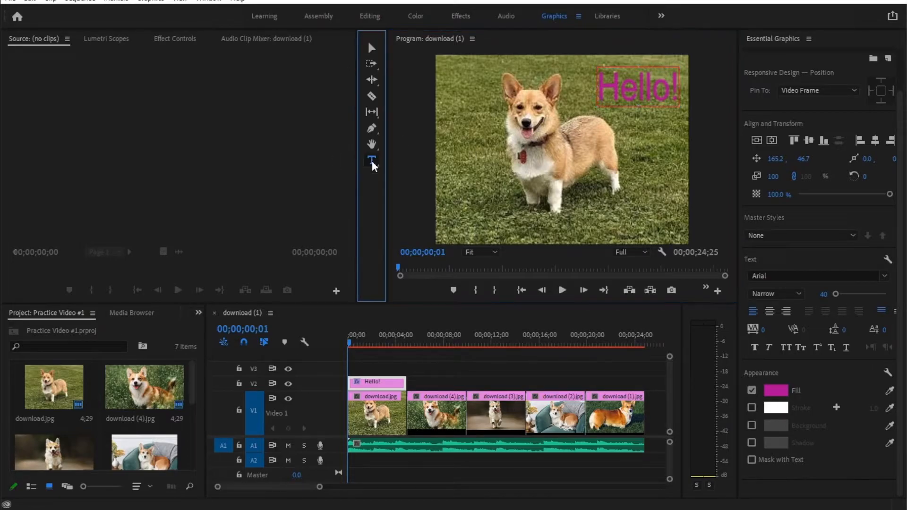
pyautogui.click(603, 84)
pyautogui.moveTo(602, 84); pyautogui.dragTo(678, 92)
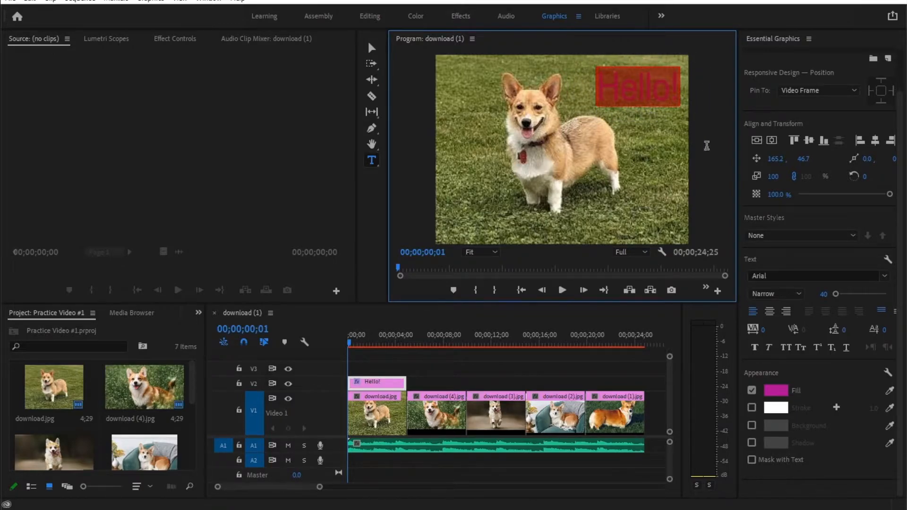
pyautogui.click(775, 391)
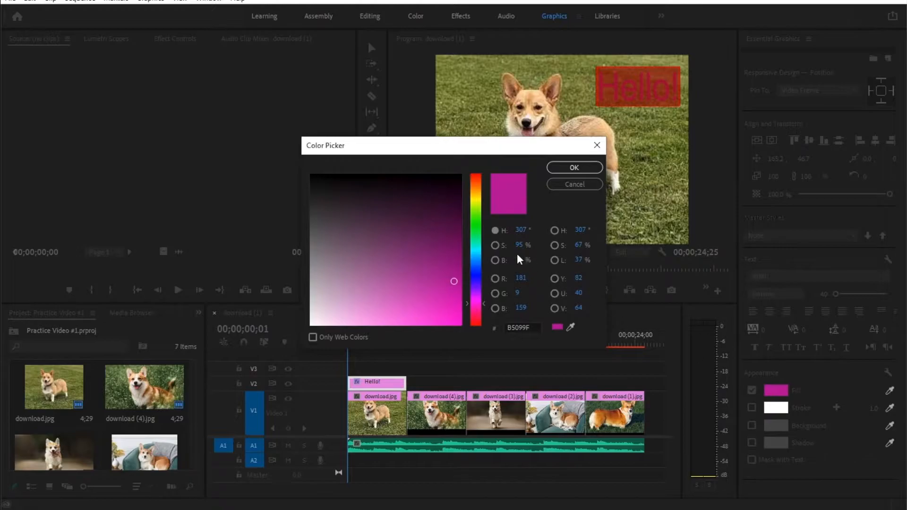
pyautogui.moveTo(454, 282)
pyautogui.mouseDown()
pyautogui.moveTo(376, 296)
pyautogui.moveTo(362, 311)
pyautogui.mouseUp()
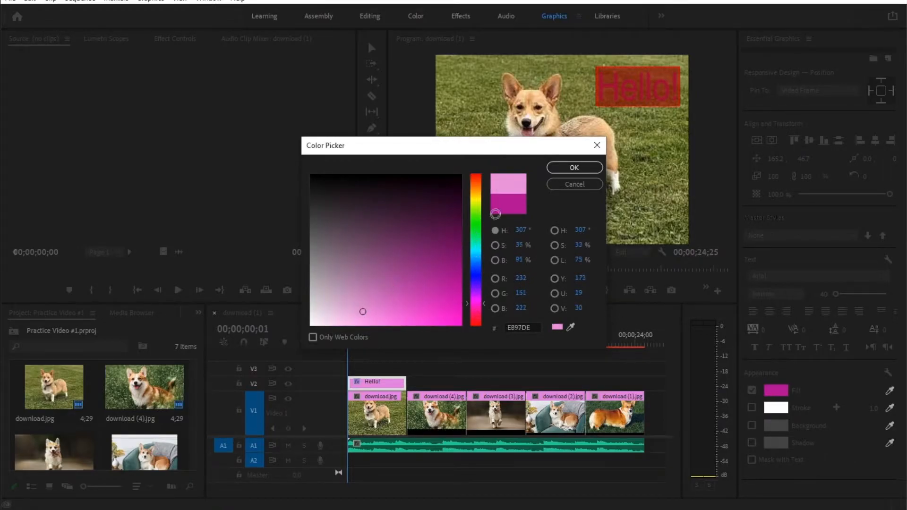
pyautogui.click(563, 169)
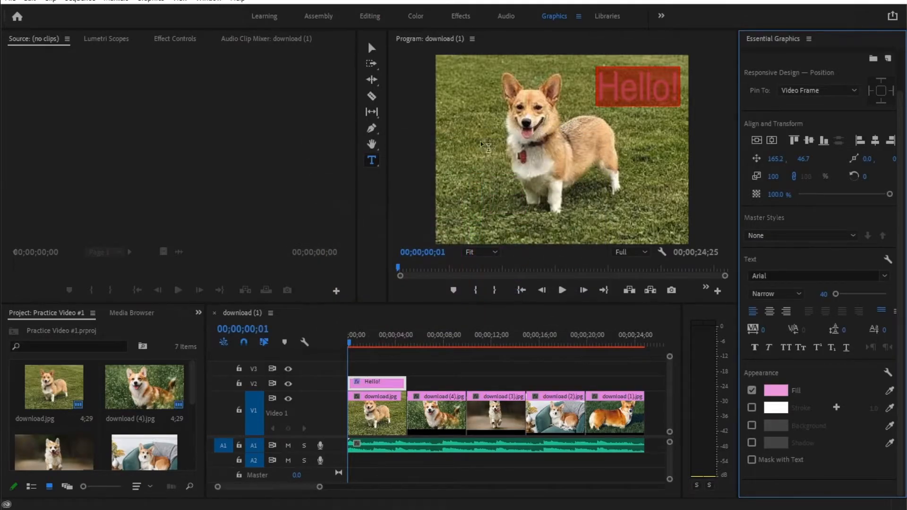
# Step: Enlarge the "Hello!" text to about 145% within the image's upper-right area and rotate it about 21°
pyautogui.click(371, 50)
pyautogui.click(639, 115)
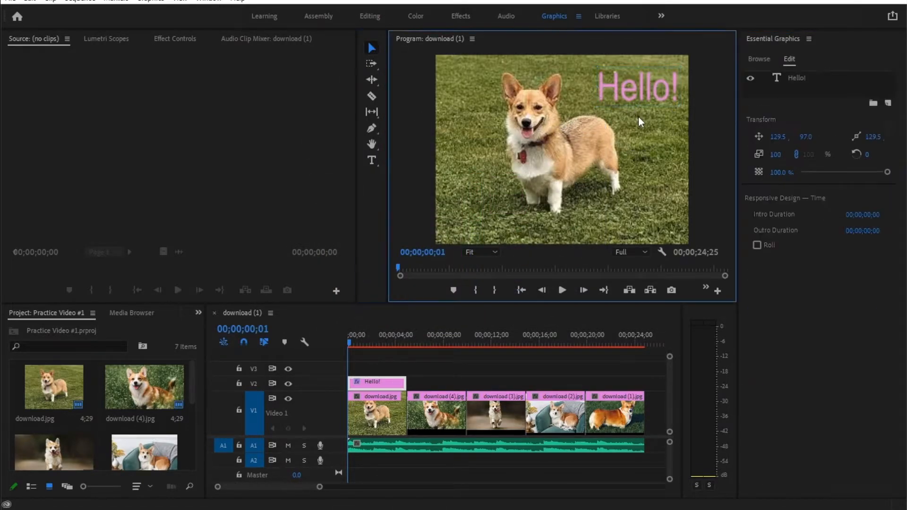
pyautogui.click(639, 99)
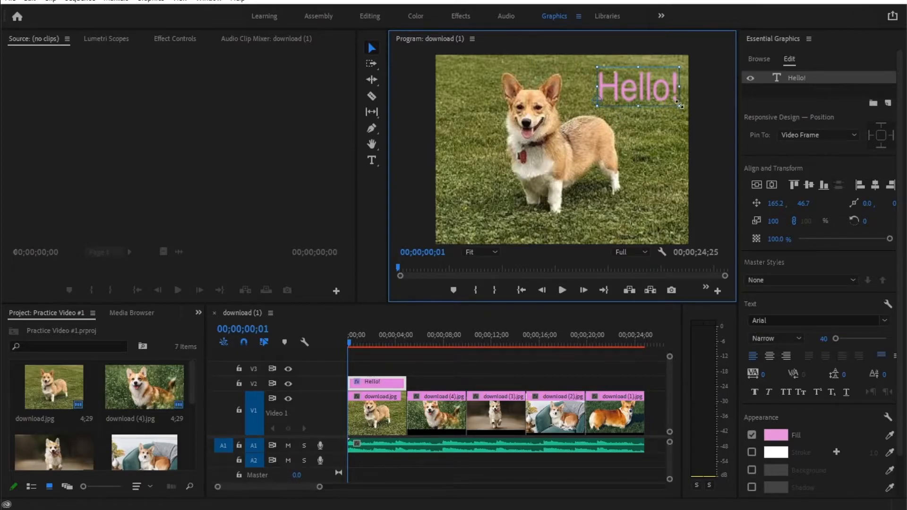
pyautogui.press('ctrl')
pyautogui.moveTo(596, 67); pyautogui.dragTo(541, 50)
pyautogui.moveTo(635, 83); pyautogui.dragTo(610, 99)
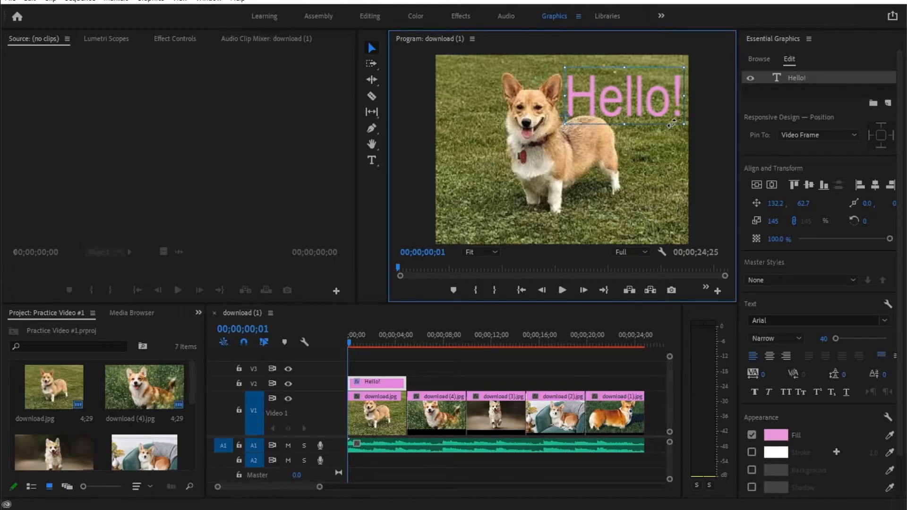
pyautogui.moveTo(672, 124); pyautogui.dragTo(662, 101)
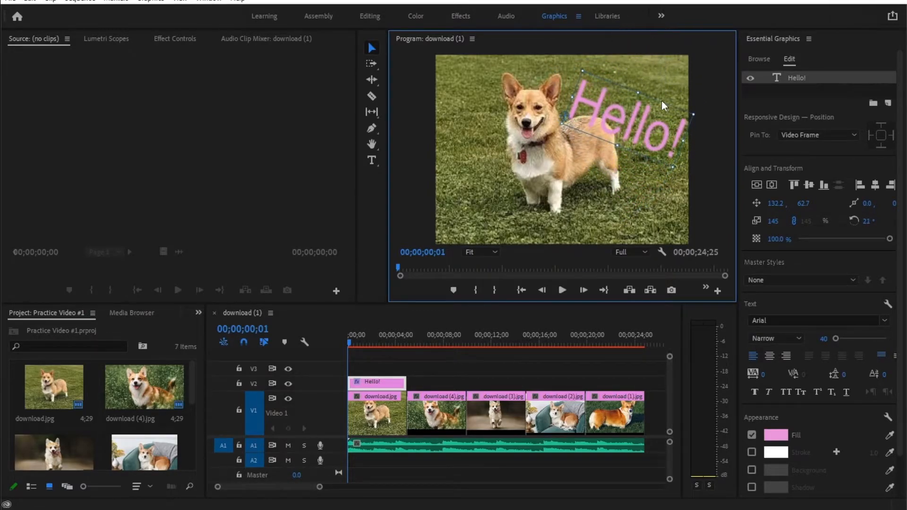
# Step: Center the "Hello!" text vertically and horizontally in the video frame
pyautogui.click(756, 185)
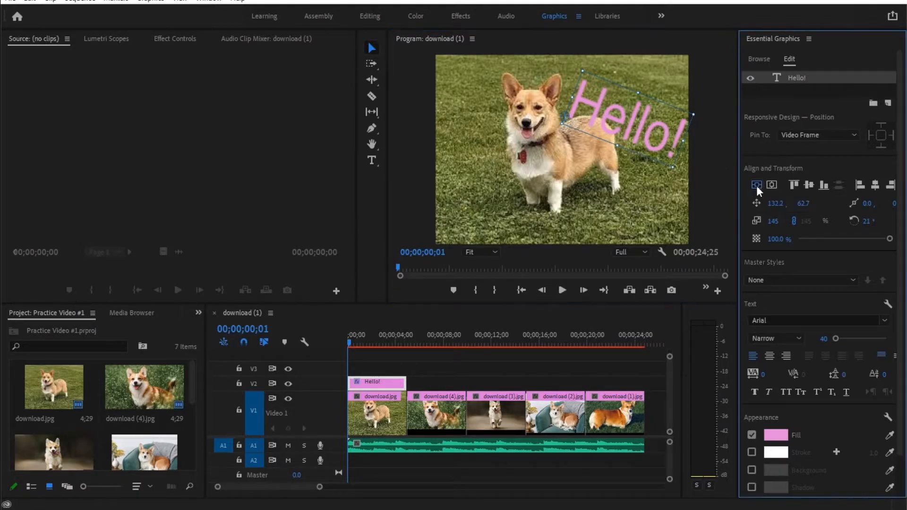
pyautogui.click(771, 185)
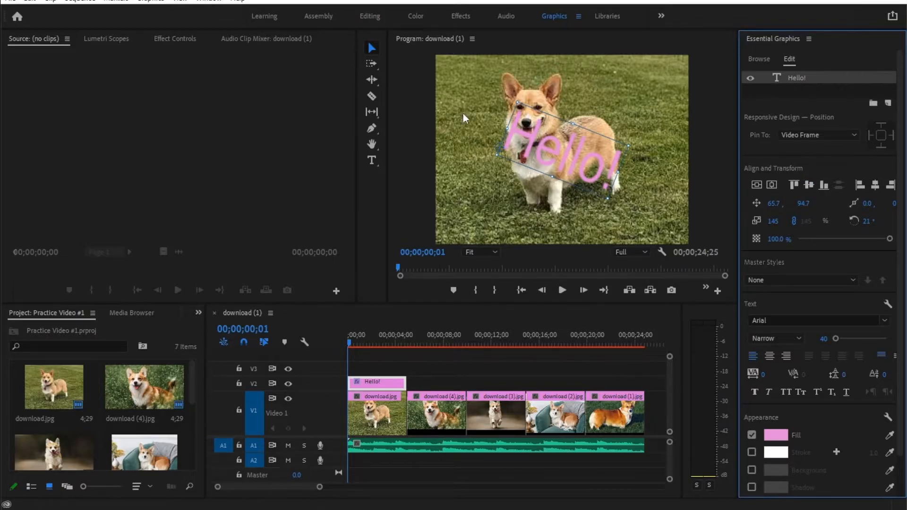
# Step: Undo the vertical and horizontal centering and the rotation of the "Hello!" text
pyautogui.click(10, 2)
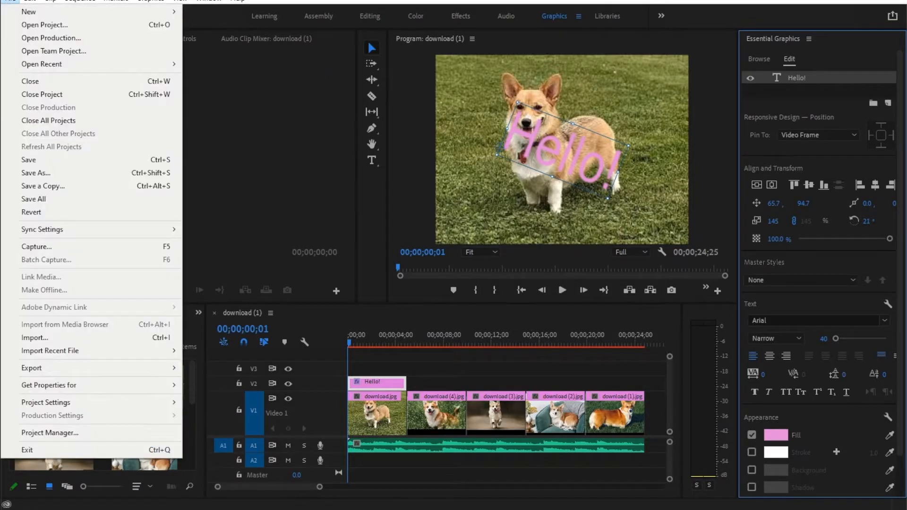
pyautogui.click(30, 2)
pyautogui.click(29, 1)
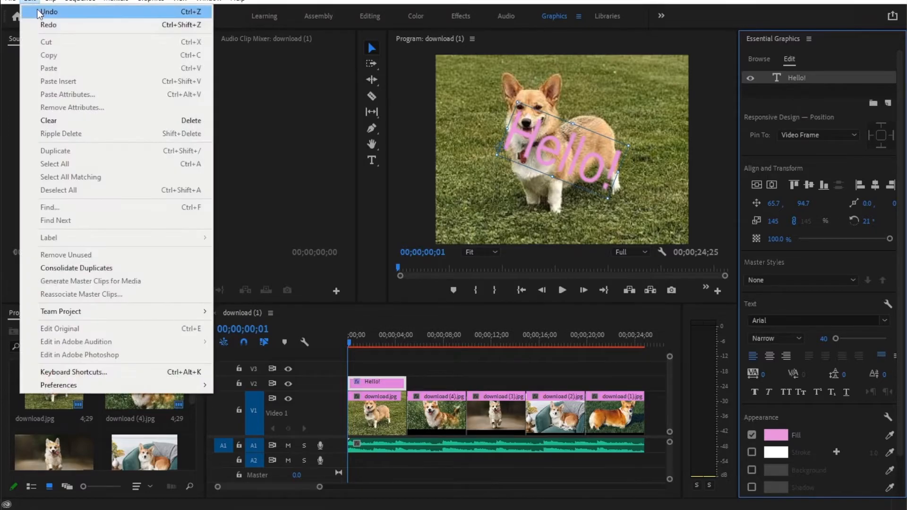
pyautogui.click(38, 12)
pyautogui.click(29, 1)
pyautogui.click(38, 12)
pyautogui.click(33, 3)
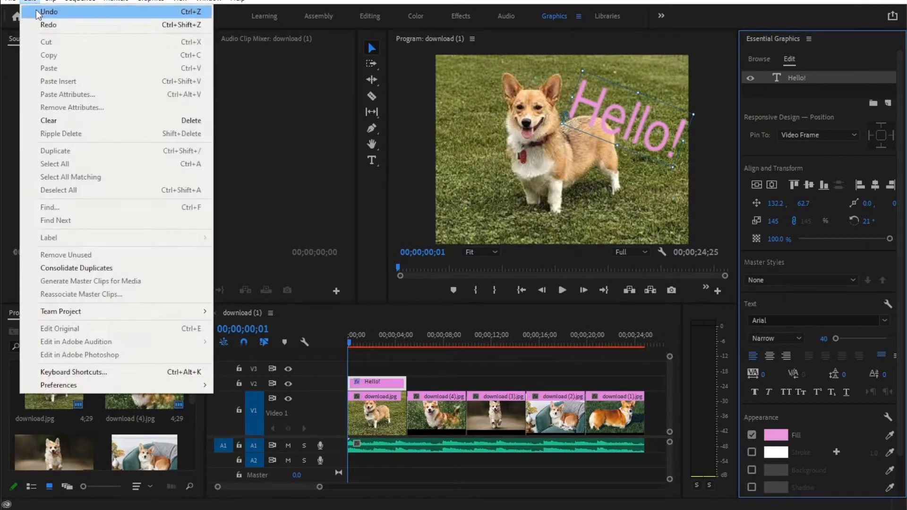
pyautogui.click(36, 10)
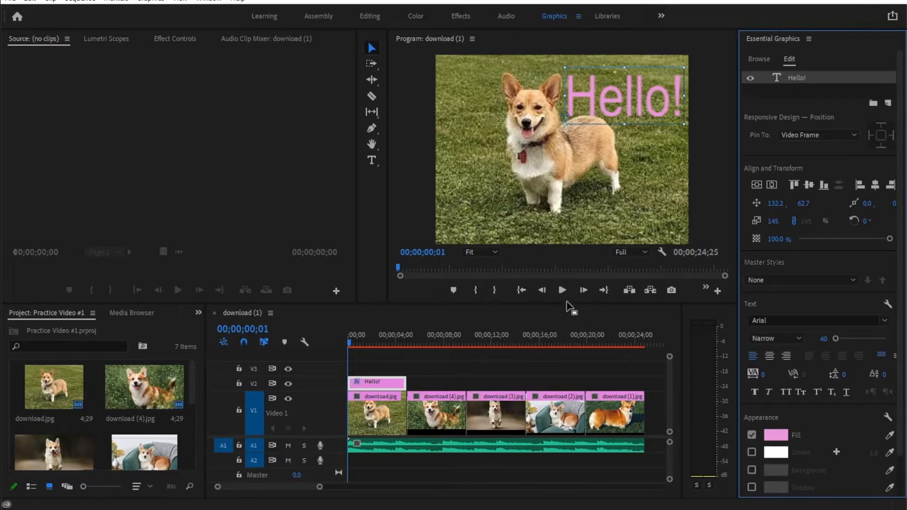
# Step: Extend the "Hello!" title to the end of the second clip, preview it, and trim it back to the first clip's end
pyautogui.click(426, 371)
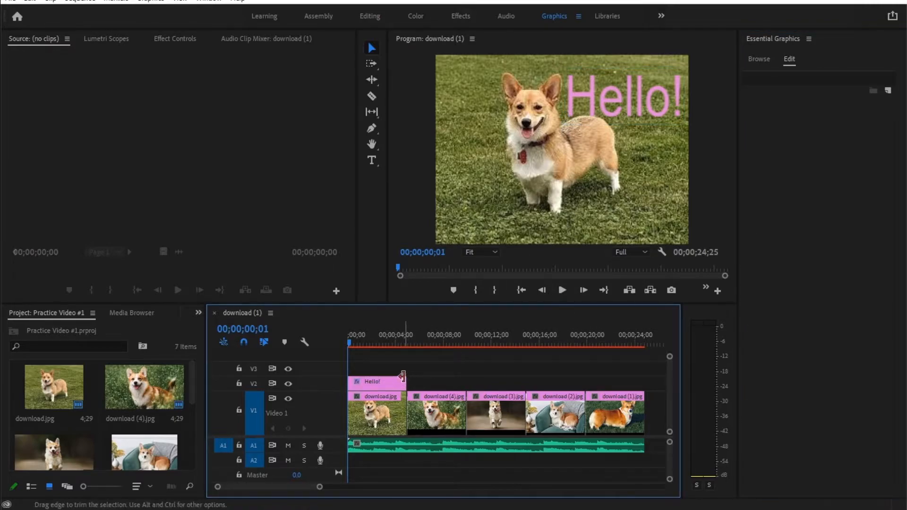
pyautogui.moveTo(402, 381); pyautogui.dragTo(462, 383)
pyautogui.moveTo(351, 339); pyautogui.dragTo(444, 344)
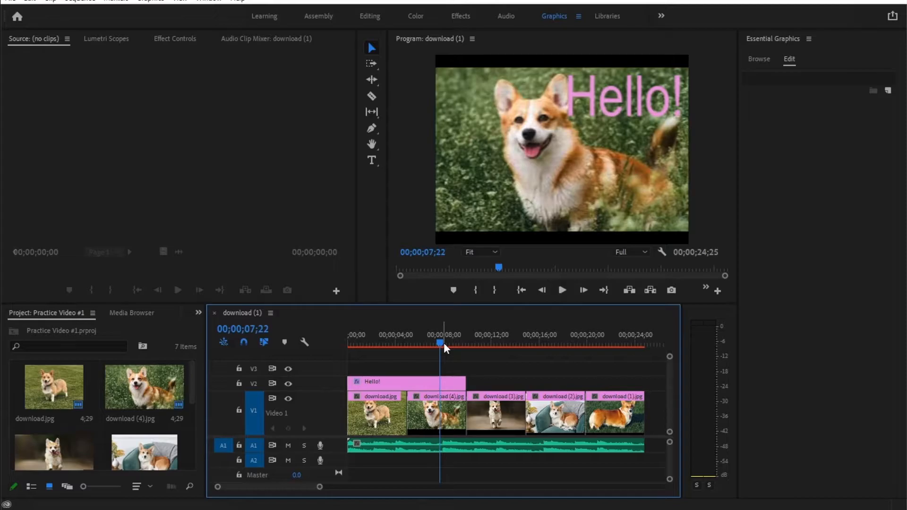
pyautogui.moveTo(464, 382); pyautogui.dragTo(407, 381)
pyautogui.moveTo(438, 348); pyautogui.dragTo(390, 350)
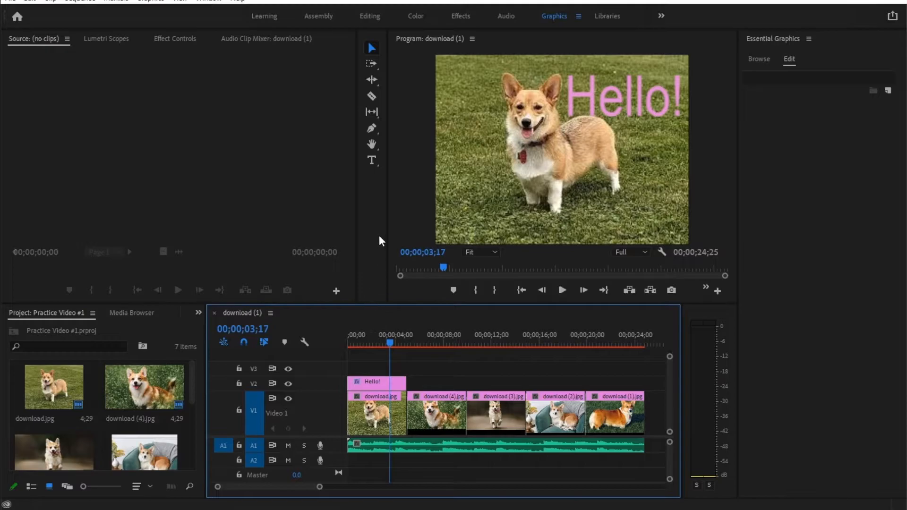
# Step: Add a "Bye" text over the second clip and move it to about 162.2, 65.7, right of the dog's head
pyautogui.moveTo(389, 342); pyautogui.dragTo(416, 342)
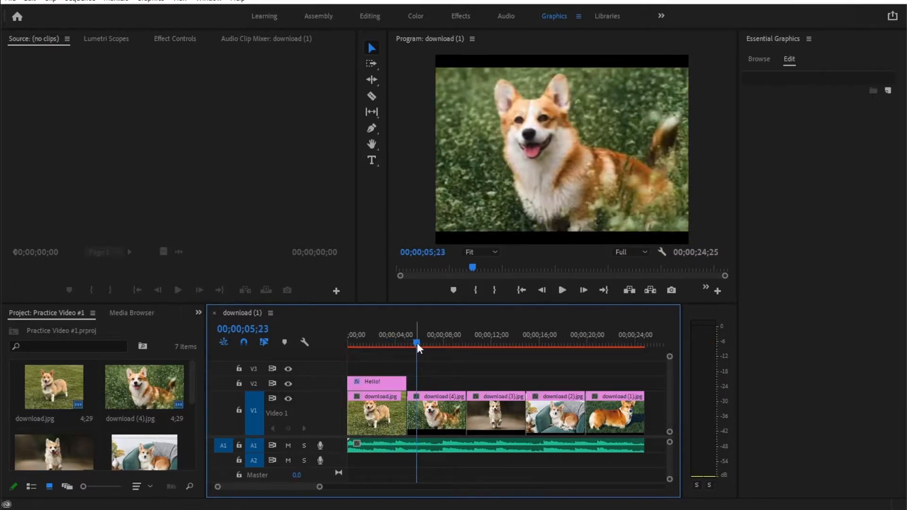
pyautogui.click(372, 160)
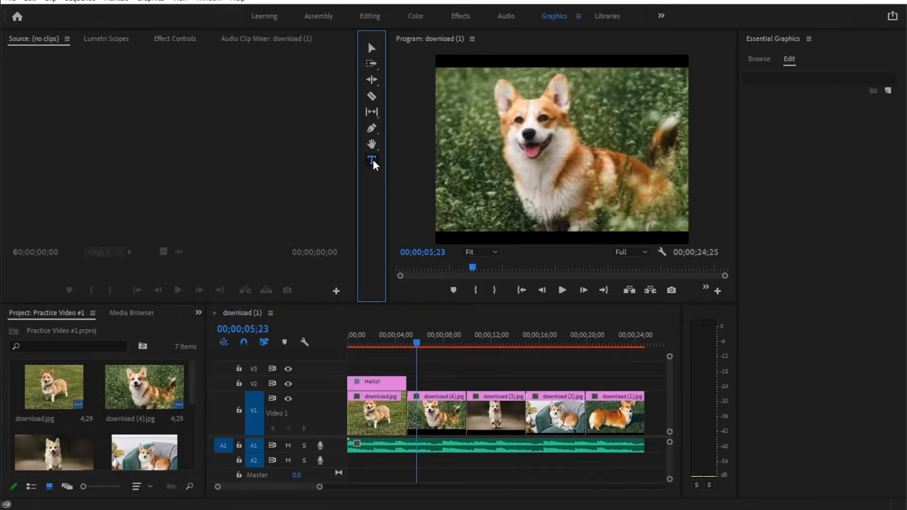
pyautogui.click(591, 93)
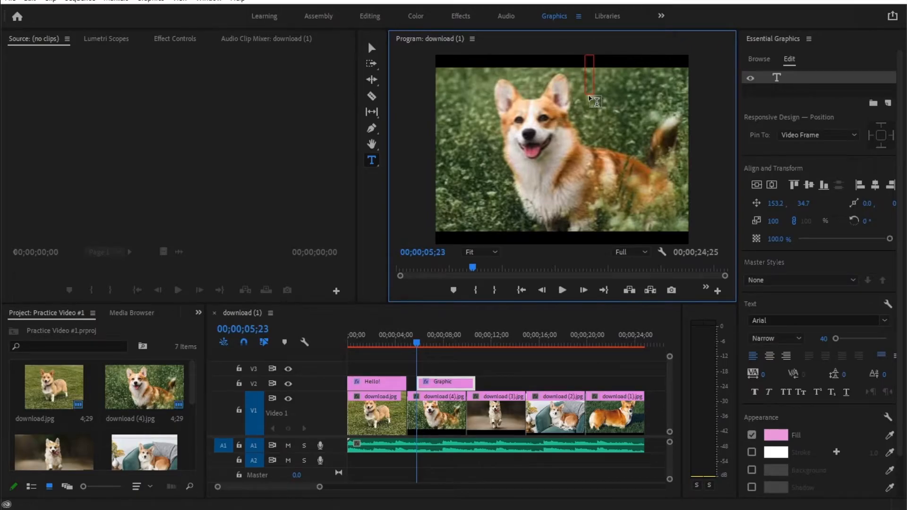
pyautogui.write('Bye')
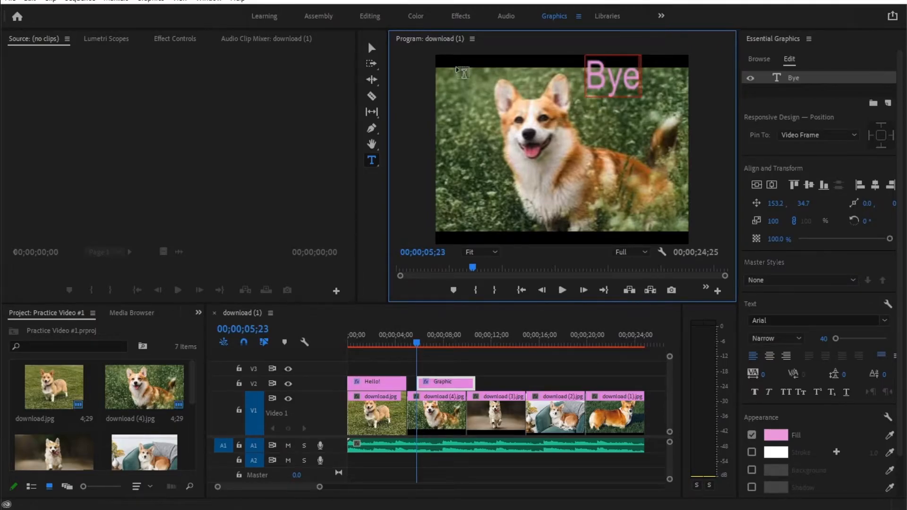
pyautogui.click(372, 48)
pyautogui.click(632, 80)
pyautogui.moveTo(632, 80); pyautogui.dragTo(639, 104)
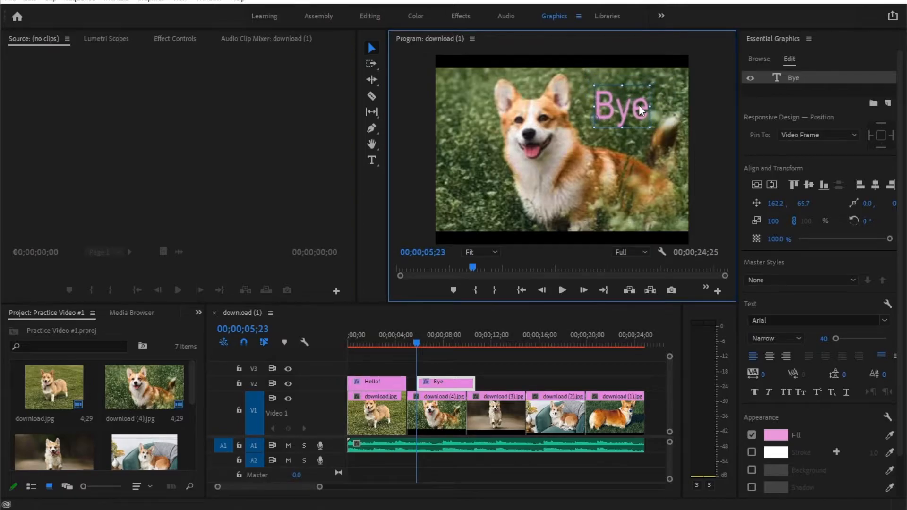
# Step: Shift the "Bye" title on track V2 so that it lines up with the second clip, and scrub over it
pyautogui.click(472, 357)
pyautogui.moveTo(451, 382); pyautogui.dragTo(441, 386)
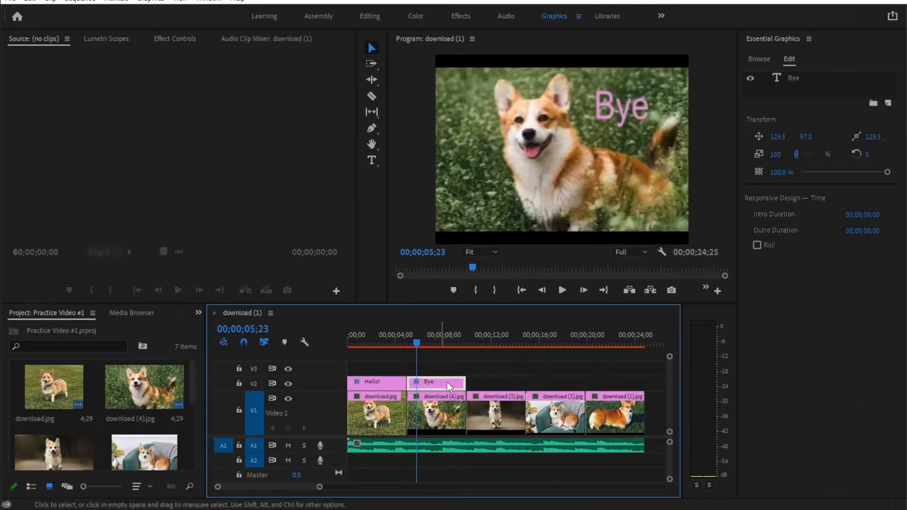
pyautogui.moveTo(417, 344); pyautogui.dragTo(450, 347)
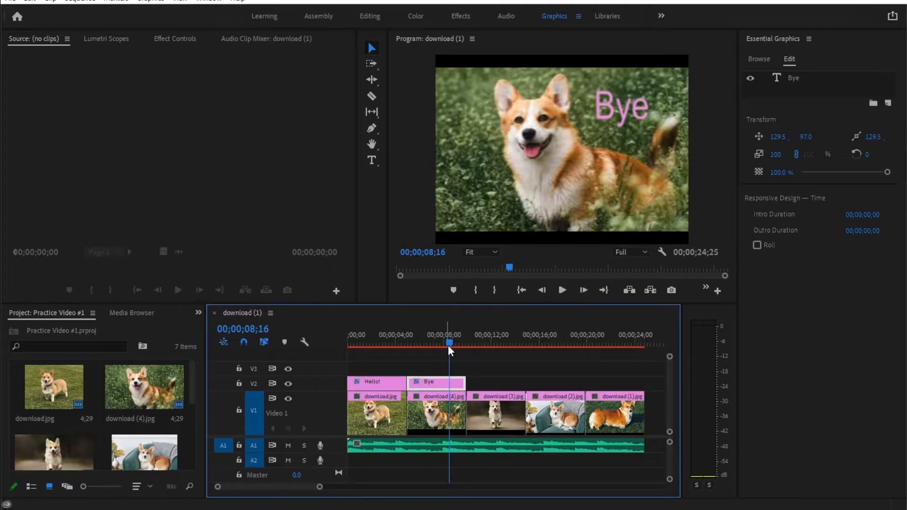
pyautogui.scroll(-5, 449, 344)
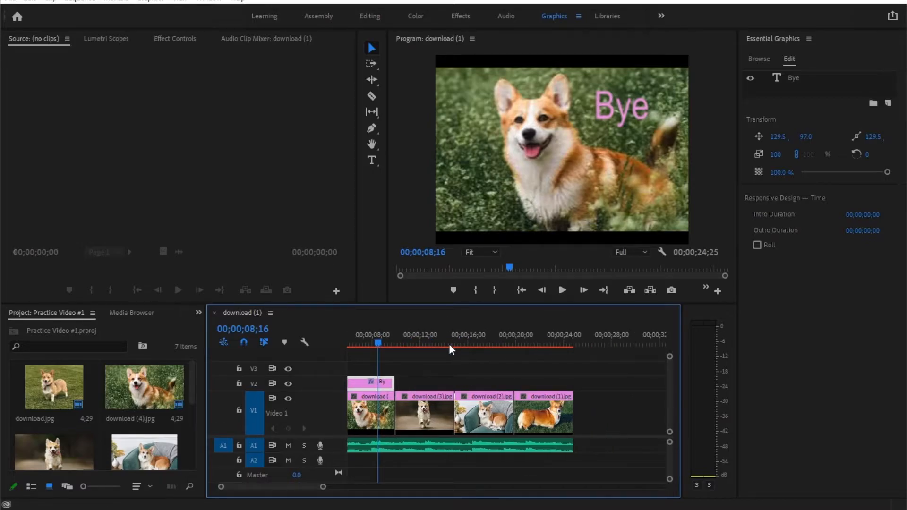
pyautogui.scroll(-10, 443, 373)
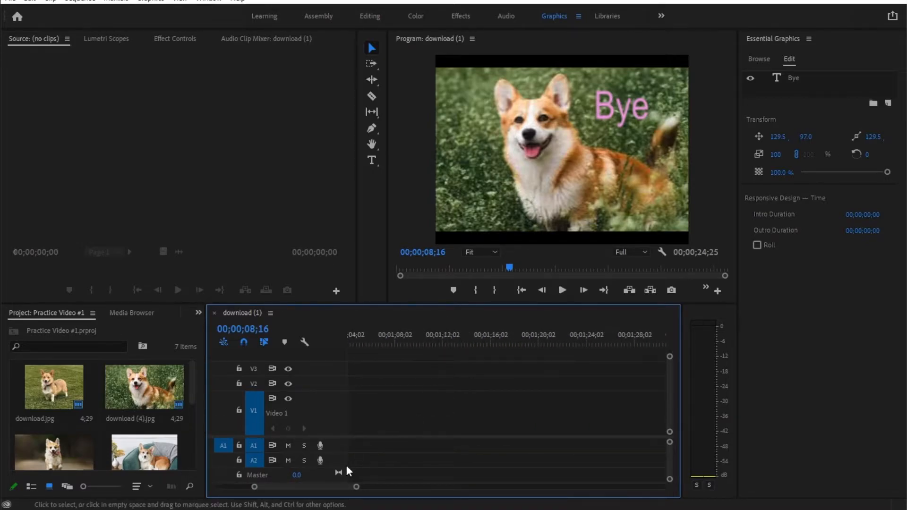
pyautogui.moveTo(335, 485); pyautogui.dragTo(276, 487)
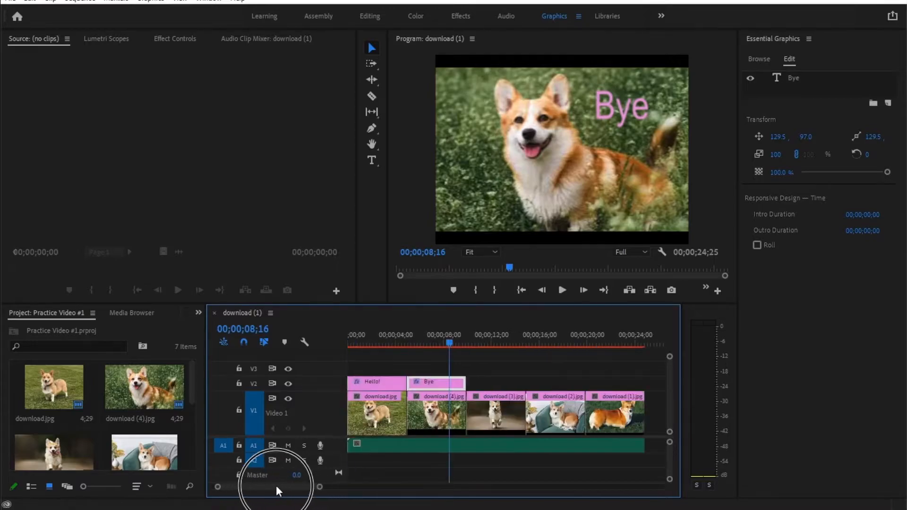
# Step: Switch to the Effects workspace and apply the Cross Dissolve video transition at the cut between the first and second clips
pyautogui.click(384, 341)
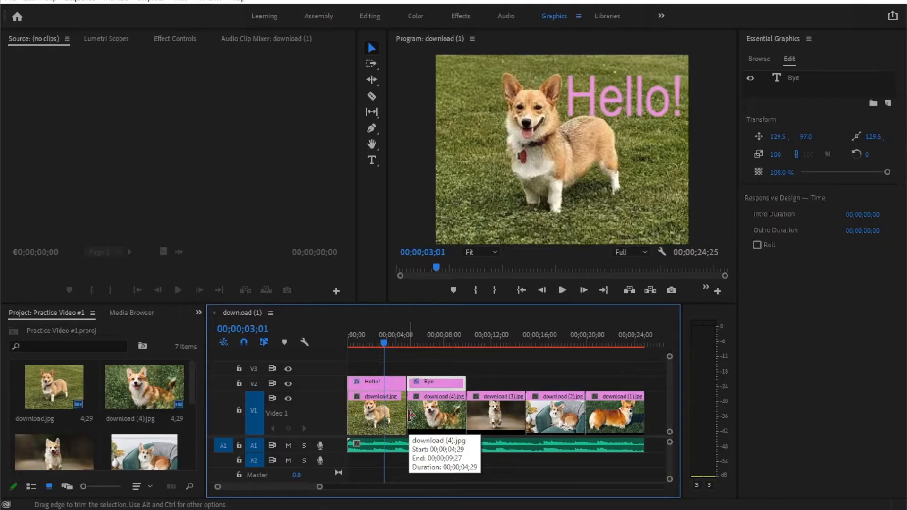
pyautogui.click(458, 16)
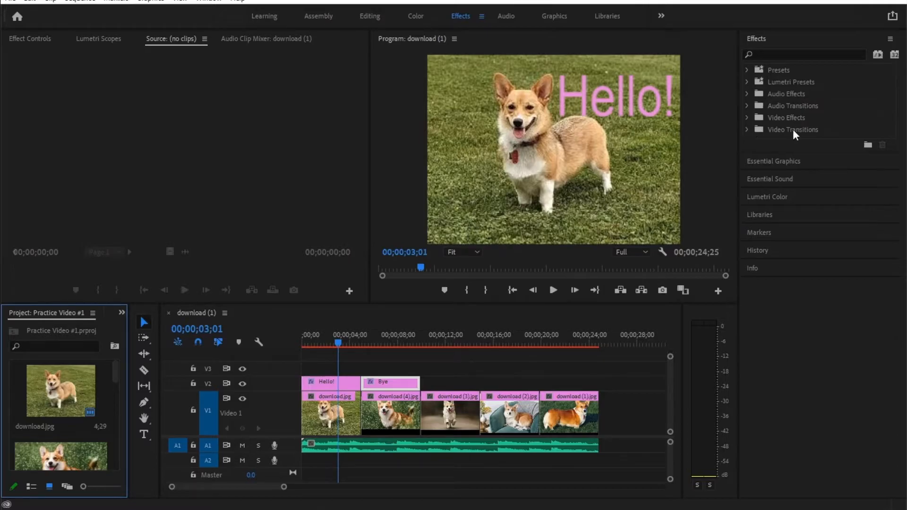
pyautogui.click(747, 130)
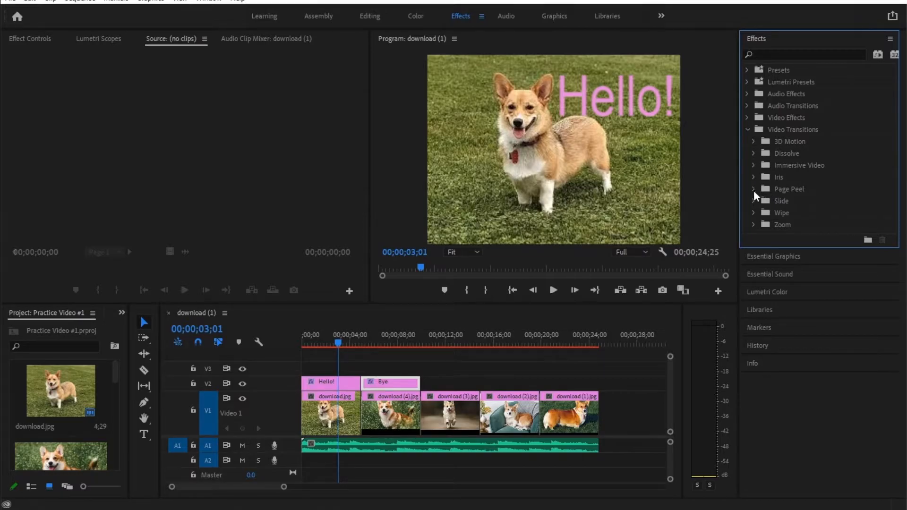
pyautogui.click(754, 153)
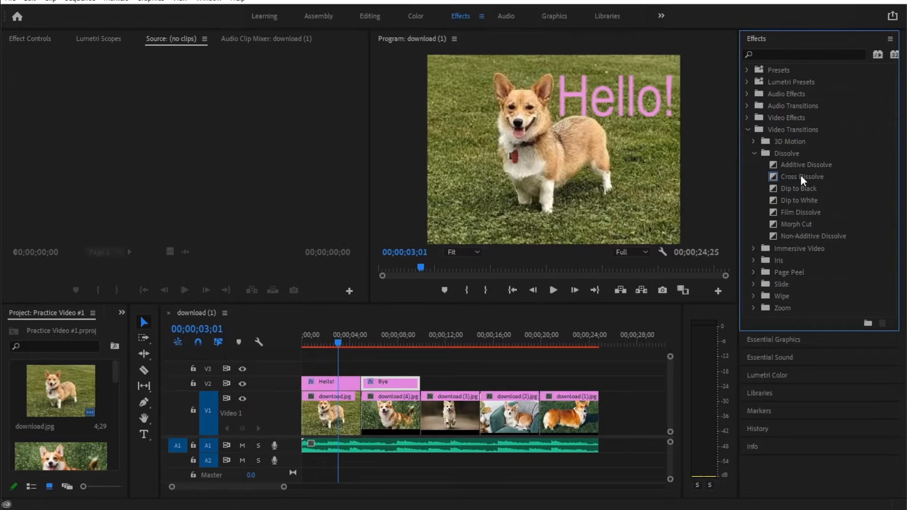
pyautogui.moveTo(800, 176); pyautogui.dragTo(367, 418)
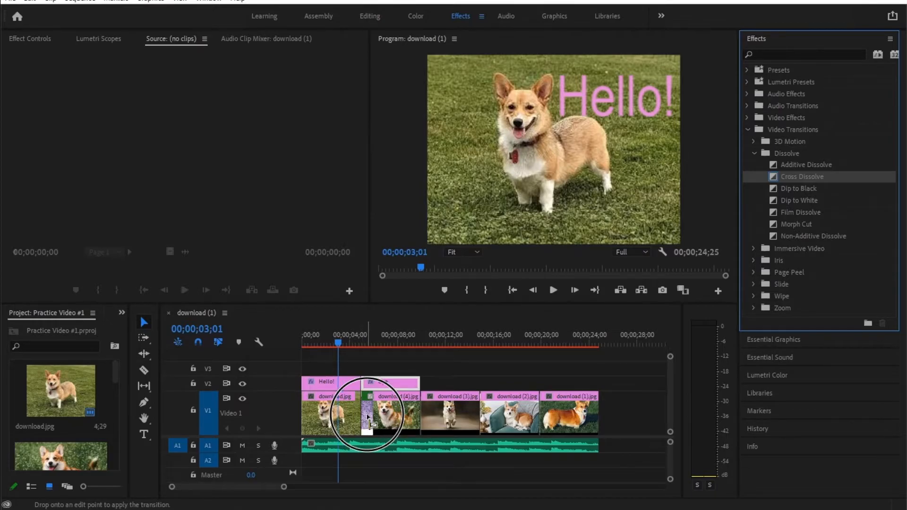
pyautogui.moveTo(368, 416); pyautogui.dragTo(363, 419)
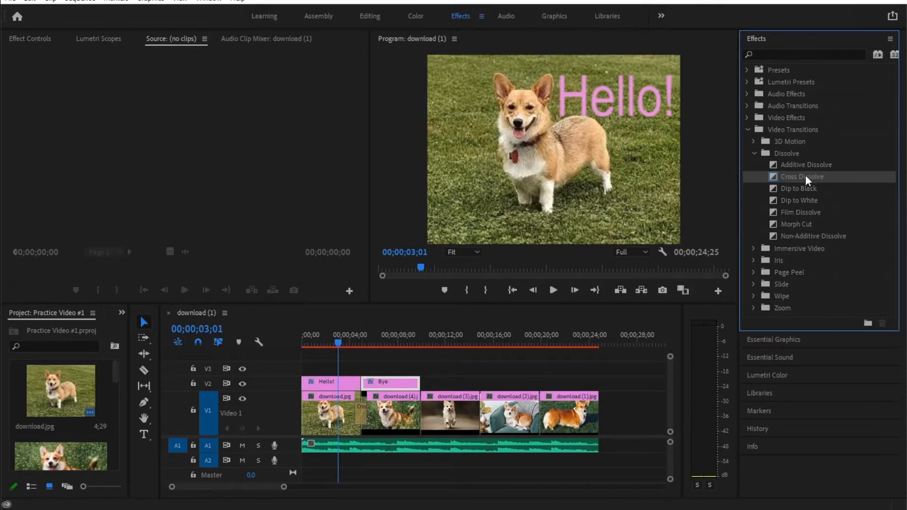
# Step: Apply Dip to Black, Dip to White and Film Dissolve, in that order, to the remaining three cuts on V1
pyautogui.moveTo(806, 191); pyautogui.dragTo(424, 423)
pyautogui.click(806, 202)
pyautogui.moveTo(807, 203); pyautogui.dragTo(479, 414)
pyautogui.moveTo(805, 213); pyautogui.dragTo(536, 410)
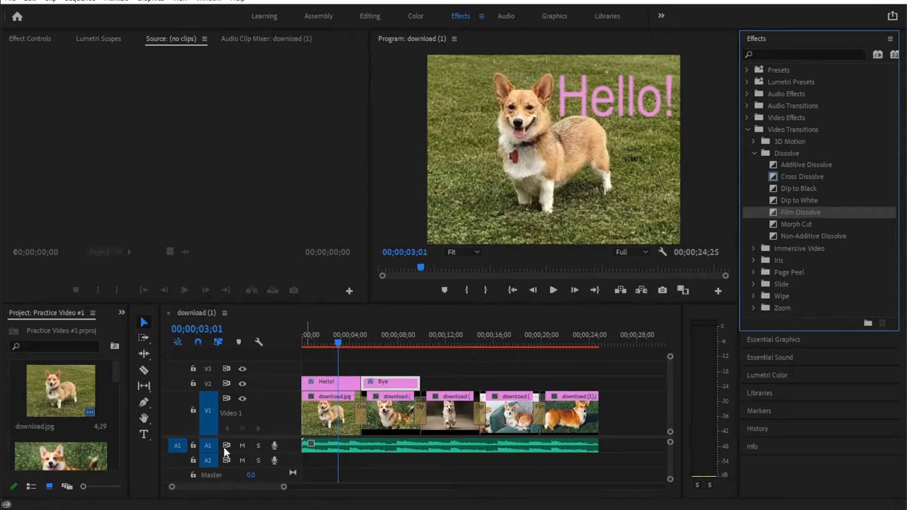
# Step: Mute audio track A1 and play the sequence to preview the transitions between the clips
pyautogui.click(243, 446)
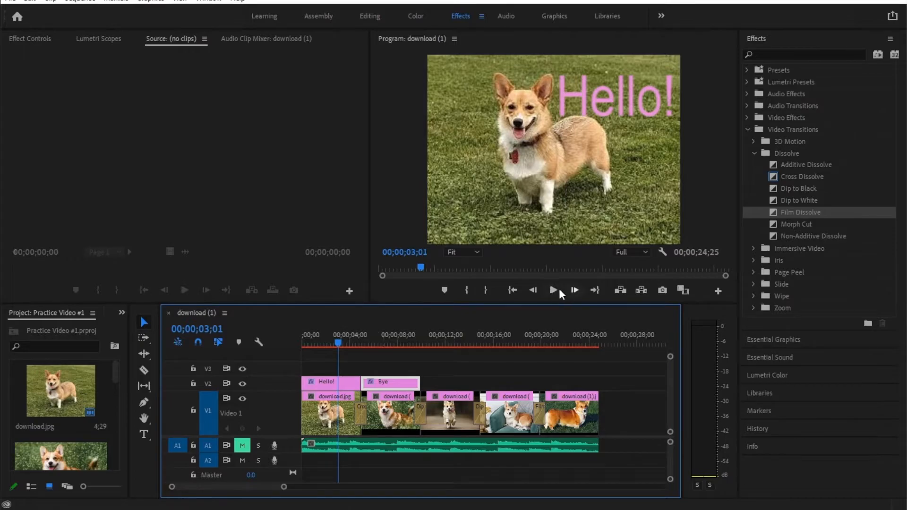
pyautogui.click(553, 290)
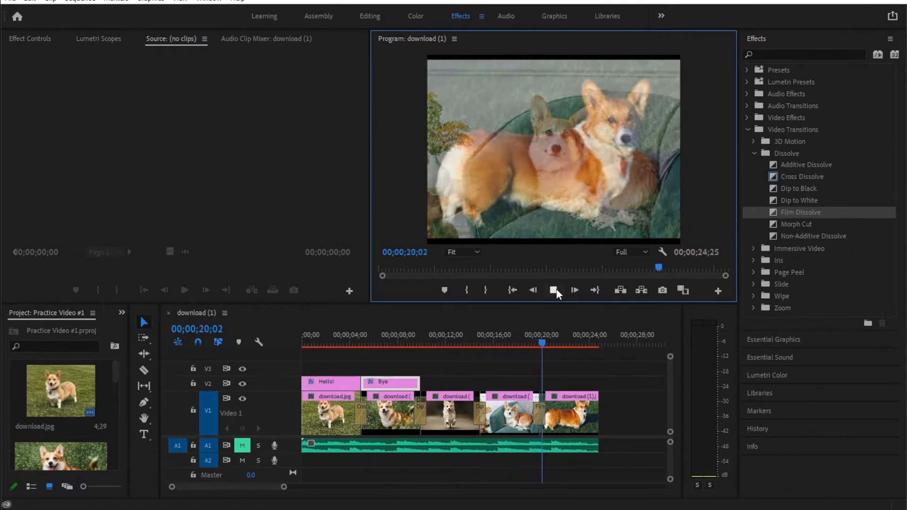
pyautogui.click(555, 290)
# Step: Delete the four transitions between the clips on track V1 with the Selection tool
pyautogui.click(363, 415)
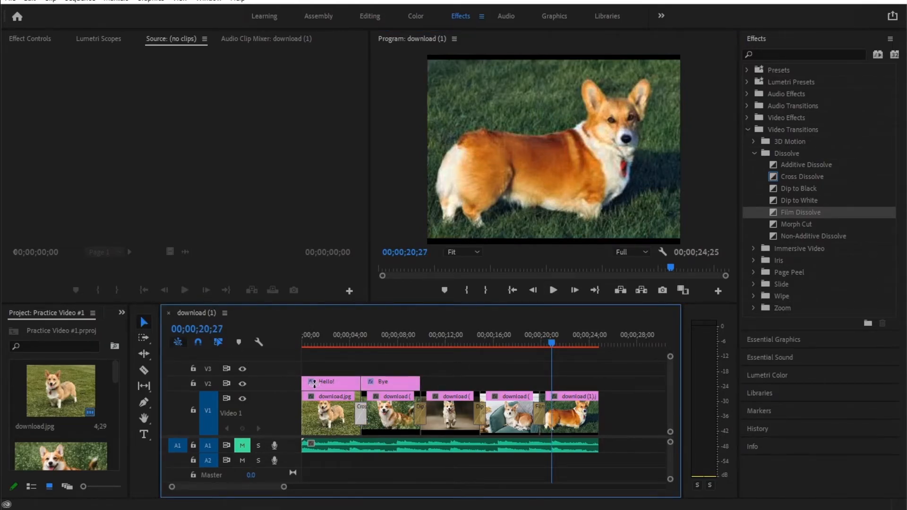
pyautogui.click(144, 325)
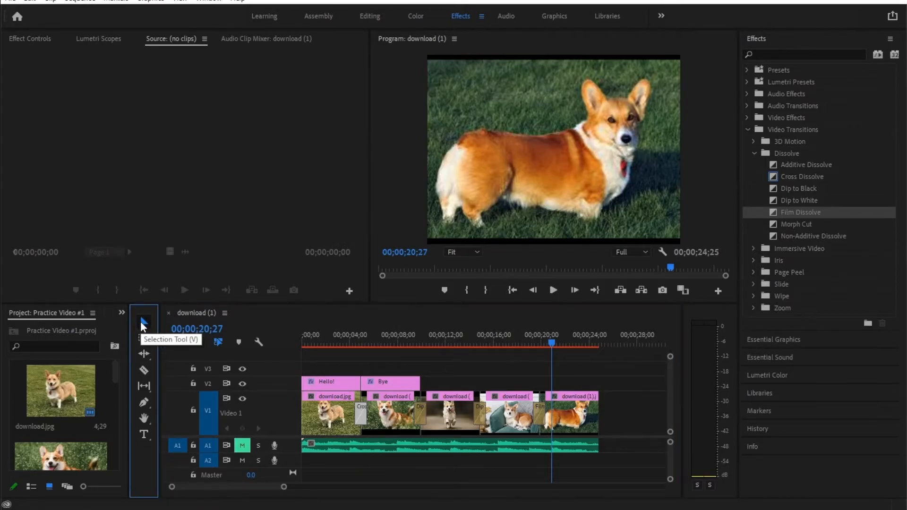
pyautogui.click(362, 414)
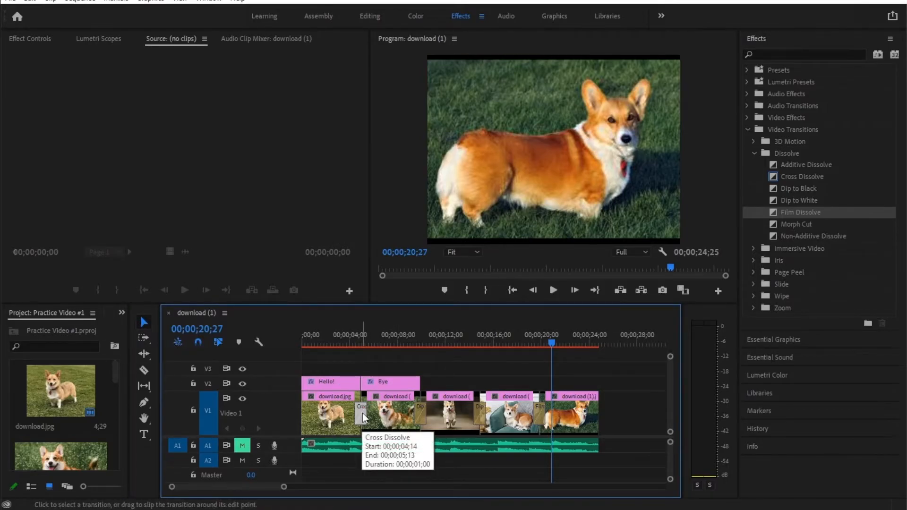
pyautogui.click(362, 413)
pyautogui.press('Delete')
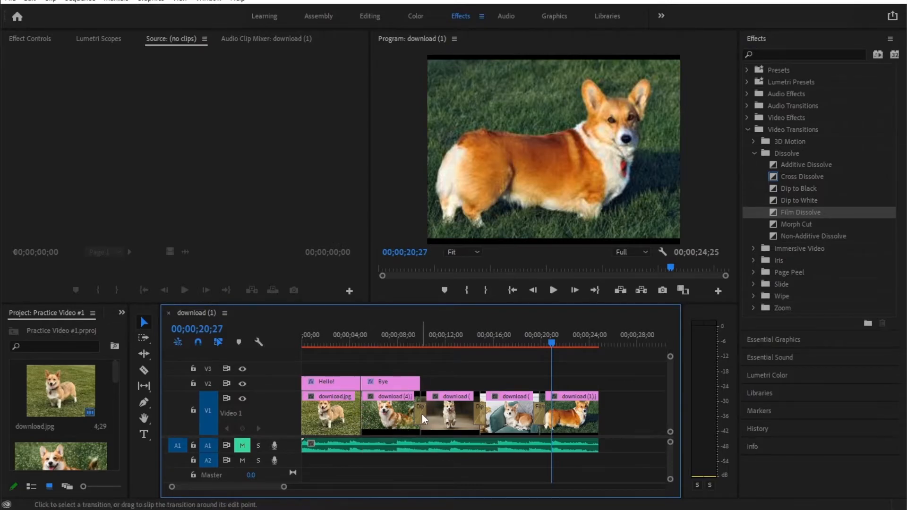
pyautogui.click(422, 414)
pyautogui.press('Delete')
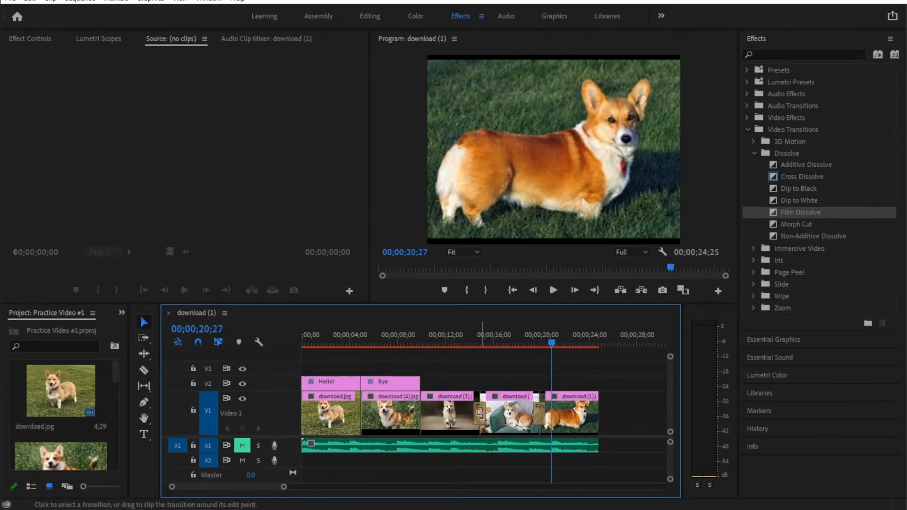
pyautogui.click(479, 413)
pyautogui.press('Delete')
pyautogui.click(536, 413)
pyautogui.press('Delete')
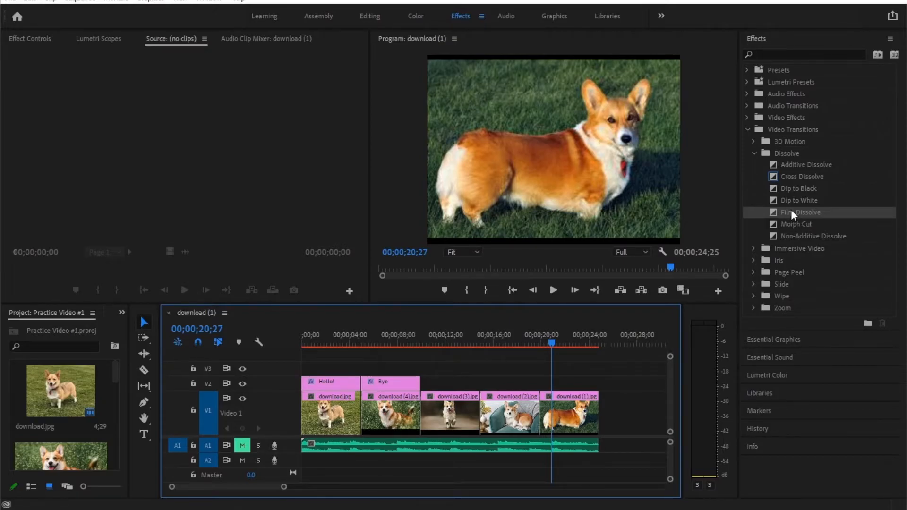
# Step: Apply the Cross Dissolve transition to all four cuts between the clips on track V1
pyautogui.moveTo(797, 175); pyautogui.dragTo(362, 409)
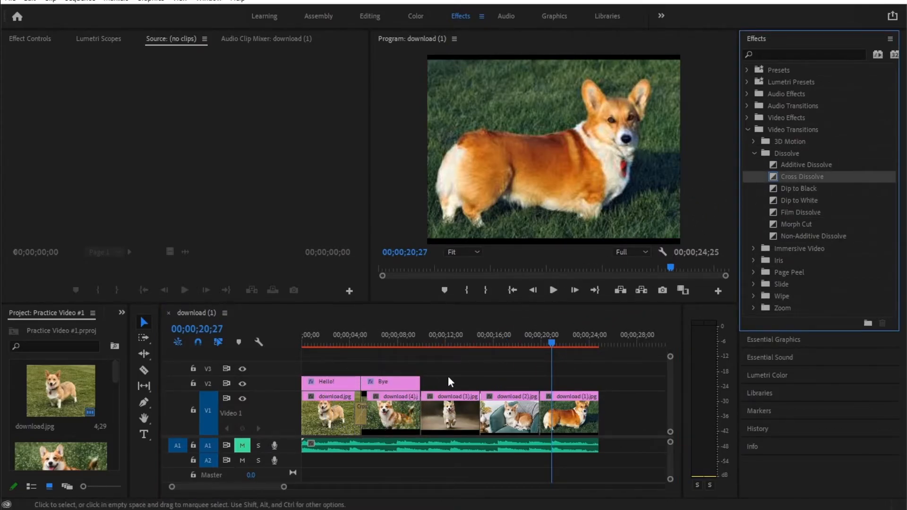
pyautogui.moveTo(798, 176); pyautogui.dragTo(419, 411)
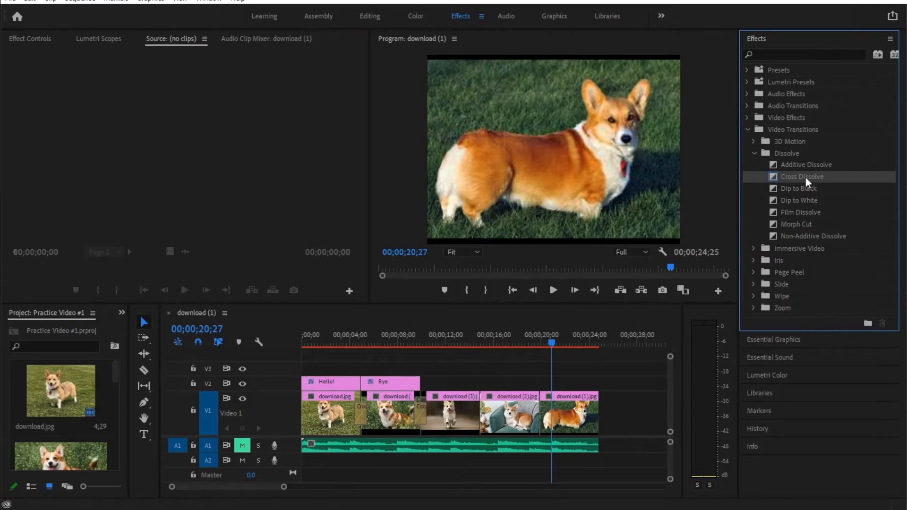
pyautogui.moveTo(806, 181); pyautogui.dragTo(480, 417)
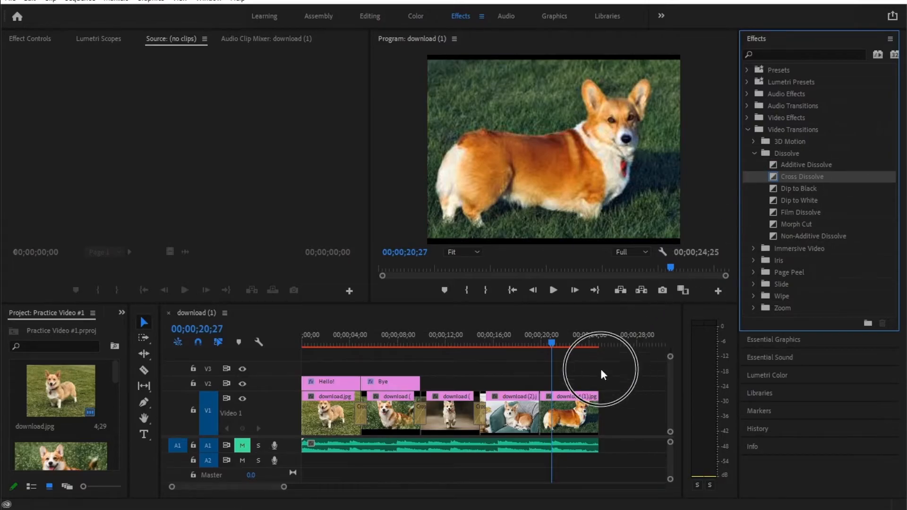
pyautogui.moveTo(603, 374); pyautogui.dragTo(539, 413)
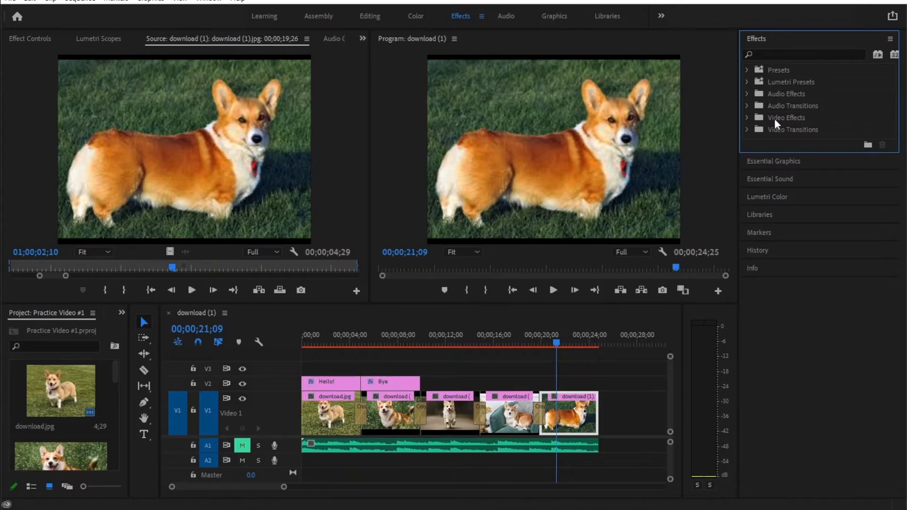
# Step: Try the Mosaic effect from the Stylize video effects on the last clip on track V1 and undo it
pyautogui.click(746, 118)
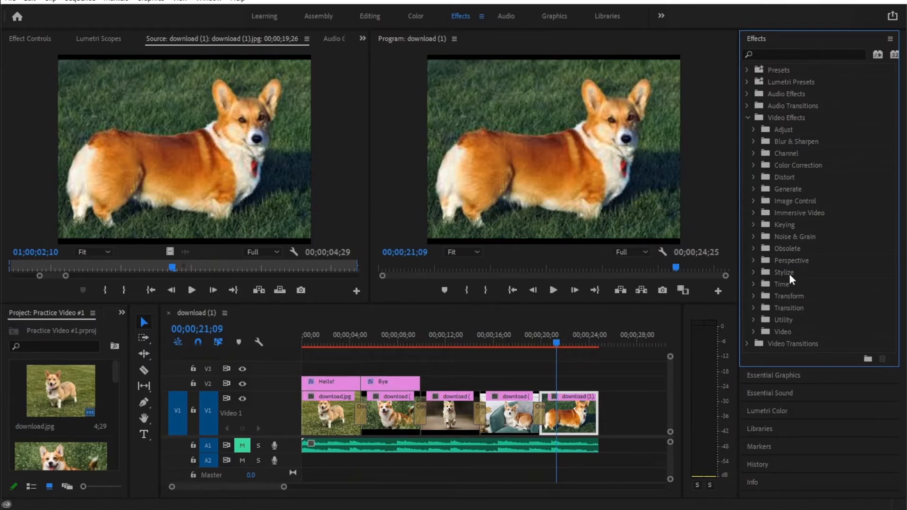
pyautogui.click(753, 273)
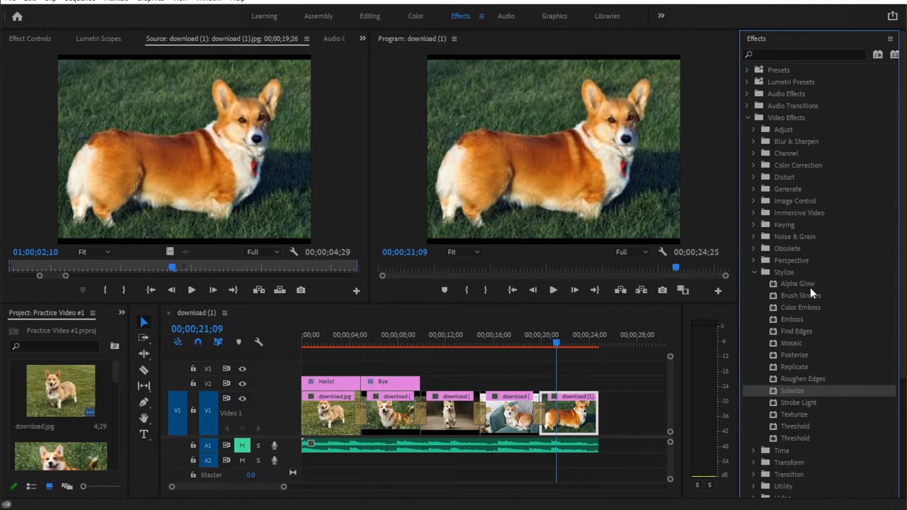
pyautogui.scroll(-2, 810, 289)
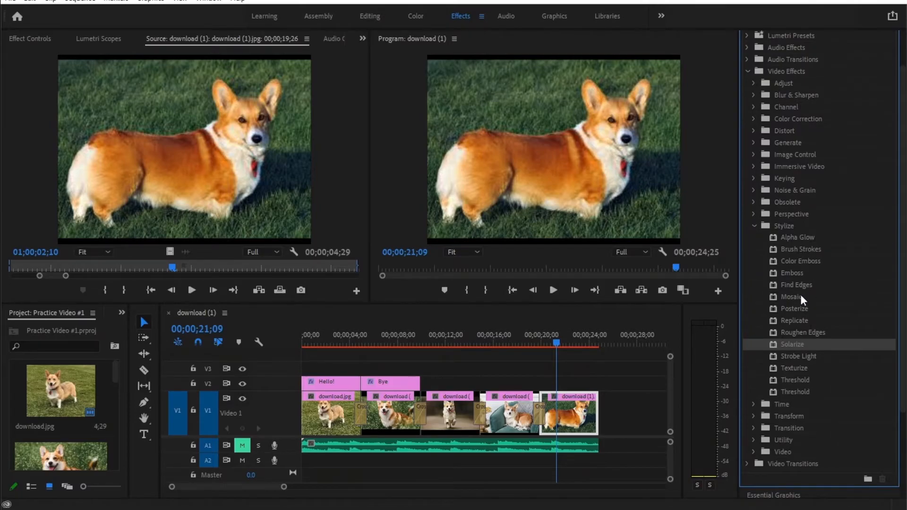
pyautogui.click(801, 296)
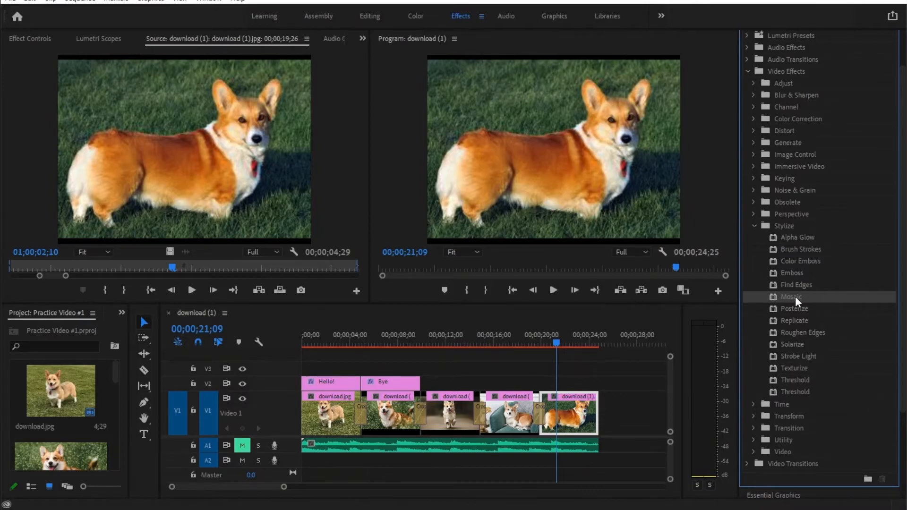
pyautogui.moveTo(797, 296); pyautogui.dragTo(566, 418)
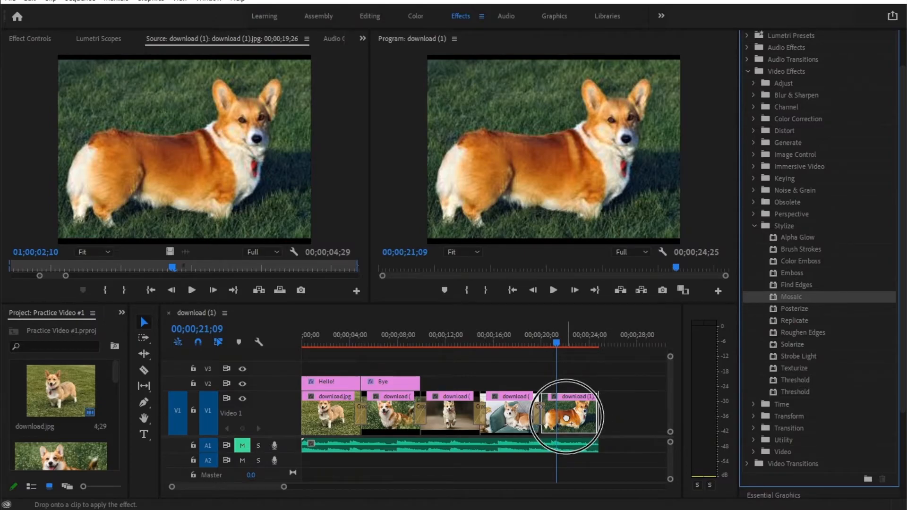
pyautogui.moveTo(566, 417); pyautogui.dragTo(566, 417)
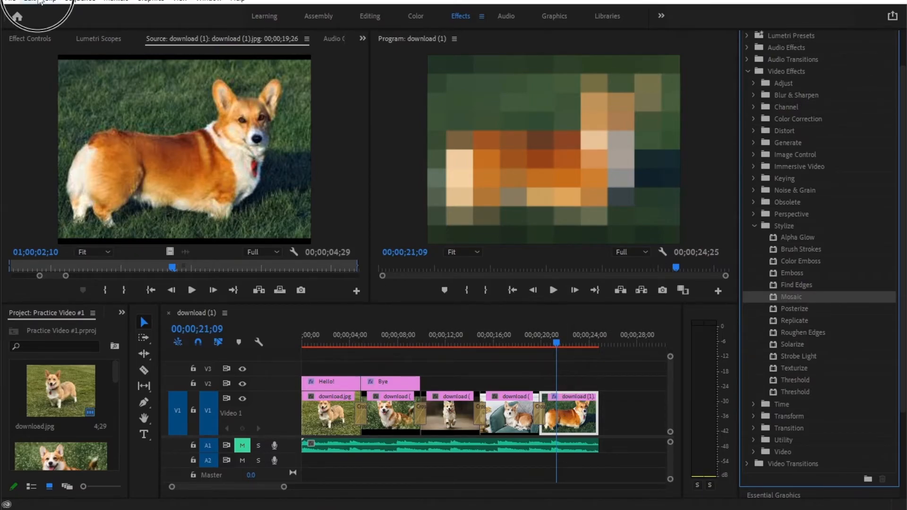
pyautogui.click(49, 2)
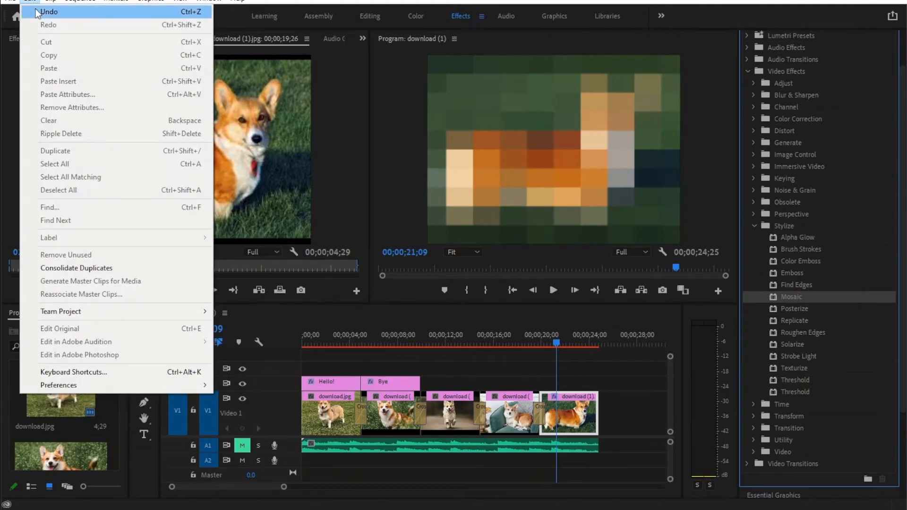
pyautogui.click(37, 12)
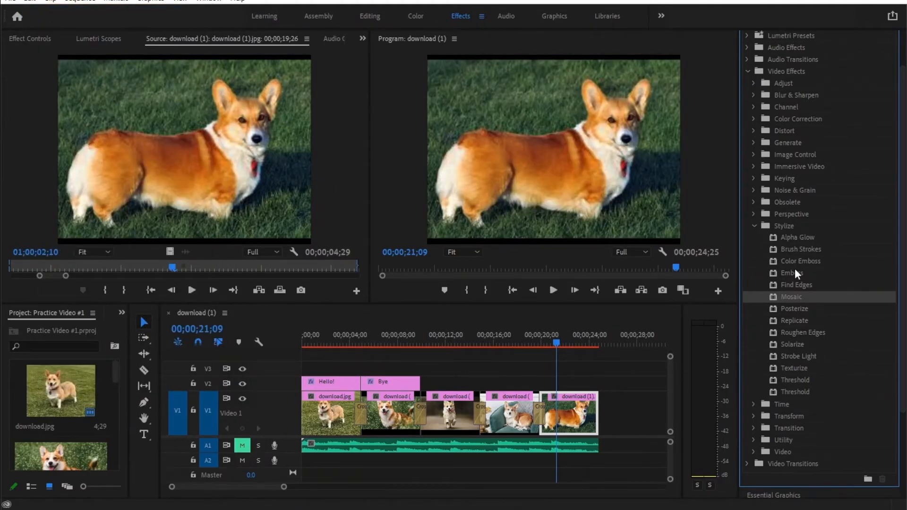
# Step: Try the Roughen Edges effect on the last clip on V1, undo it and collapse the Video Effects folder
pyautogui.scroll(2, 795, 270)
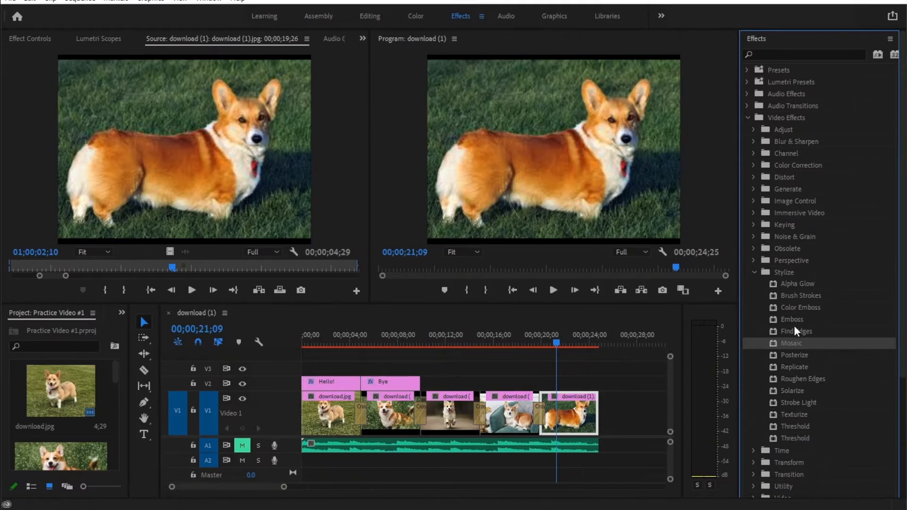
pyautogui.click(820, 383)
pyautogui.moveTo(824, 379); pyautogui.dragTo(573, 413)
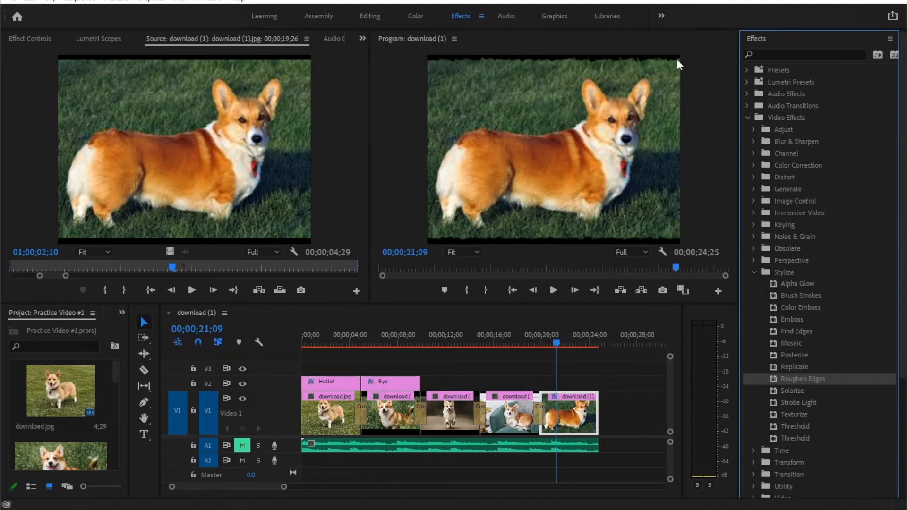
pyautogui.click(30, 1)
pyautogui.click(33, 11)
pyautogui.click(807, 401)
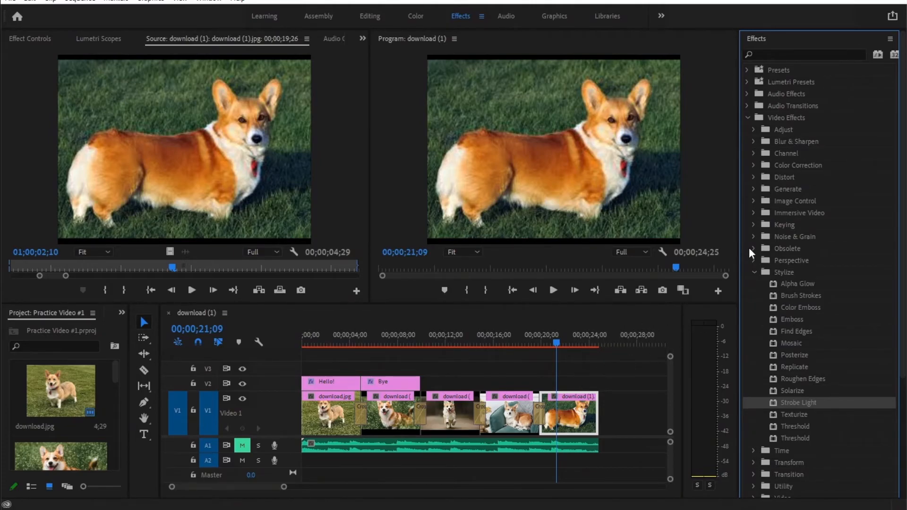
pyautogui.click(746, 118)
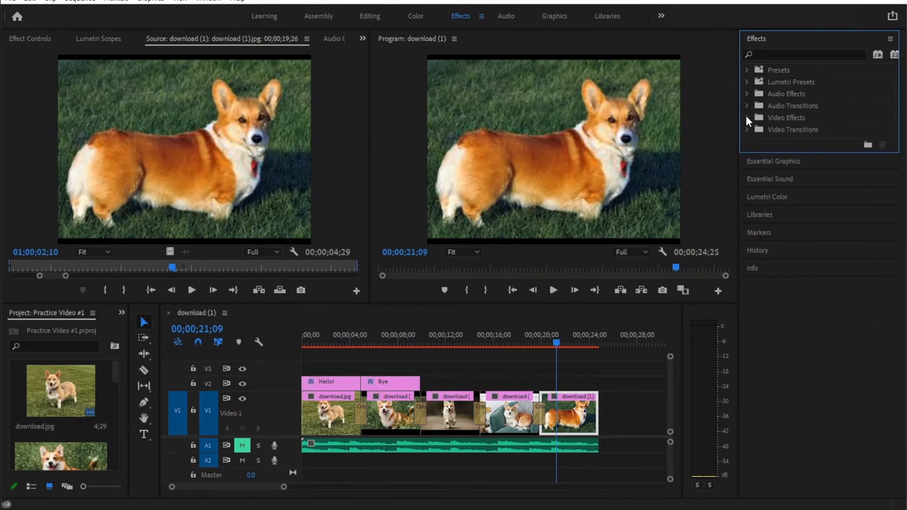
pyautogui.scroll(-5, 584, 366)
pyautogui.scroll(5, 583, 366)
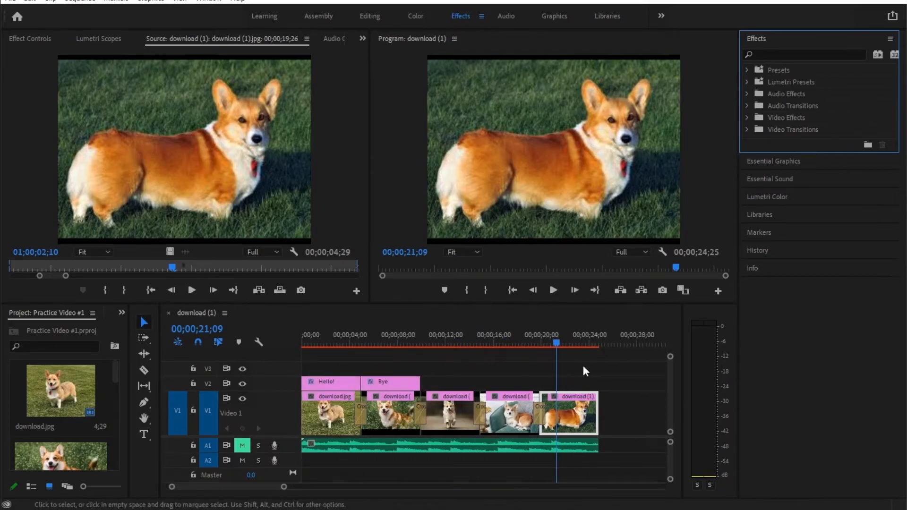
# Step: Compare how the first and second clips fill the frame, moving the playhead to 00;00;08;00
pyautogui.click(325, 410)
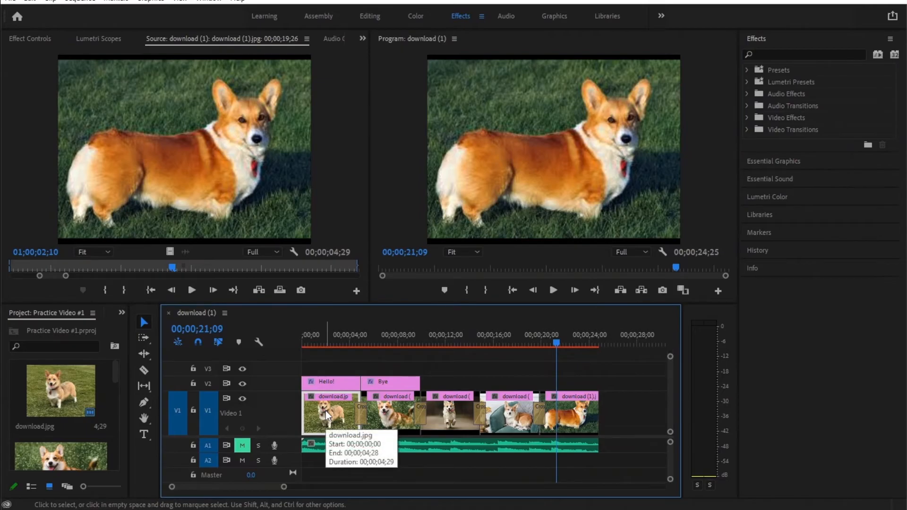
pyautogui.click(339, 340)
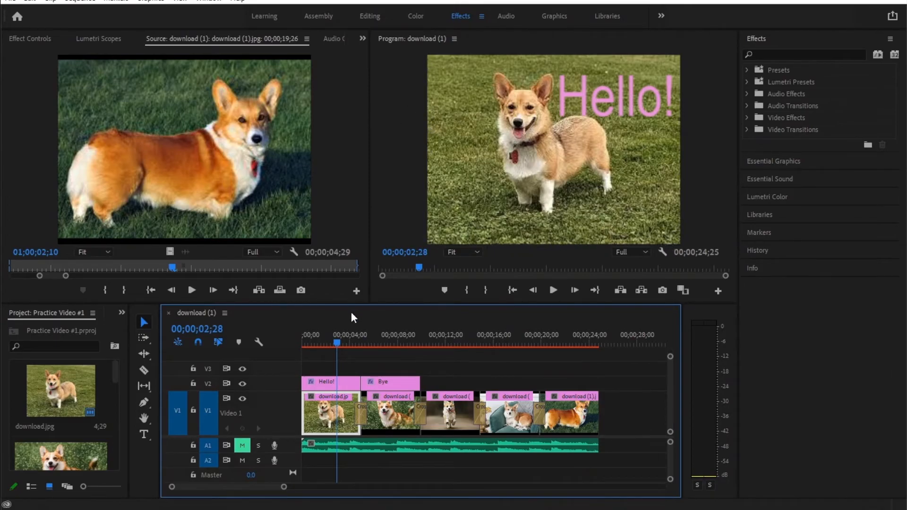
pyautogui.moveTo(338, 343); pyautogui.dragTo(402, 347)
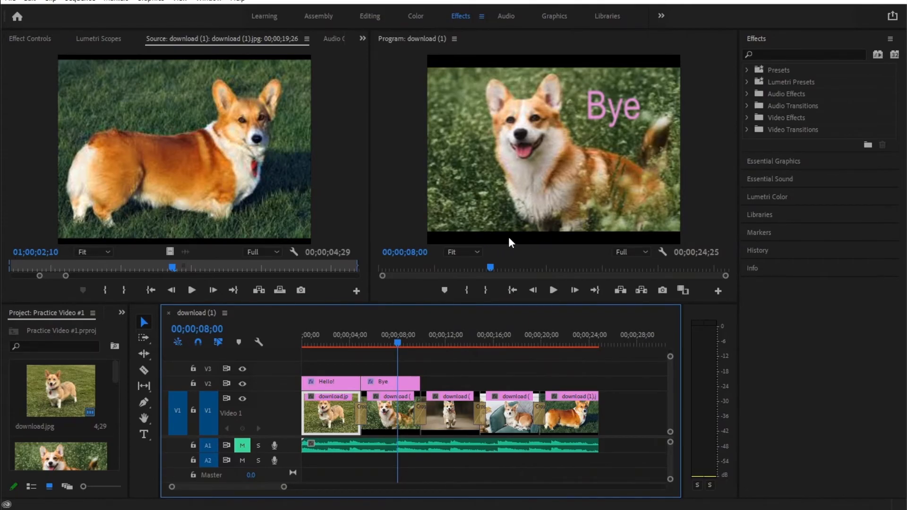
# Step: In the Editing workspace, scale the second clip on V1 to 117 and set its position to 97.5, 95.0
pyautogui.click(386, 413)
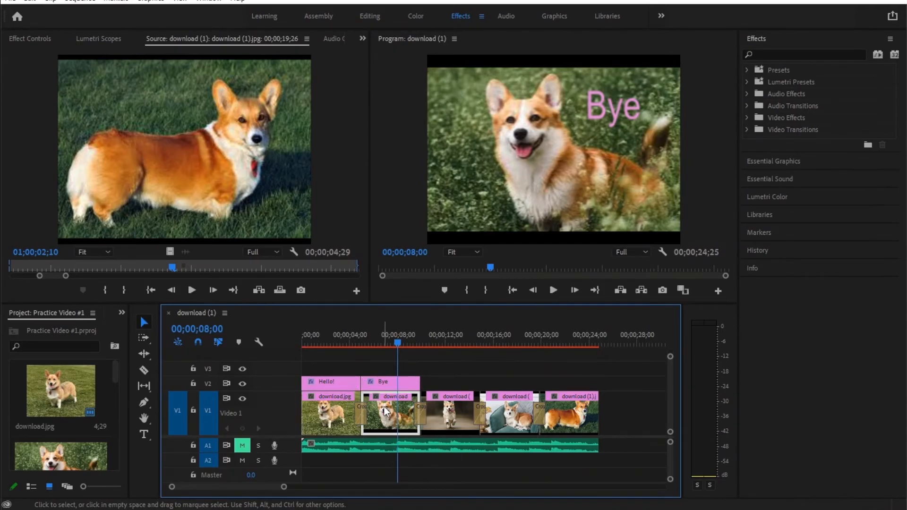
pyautogui.click(369, 15)
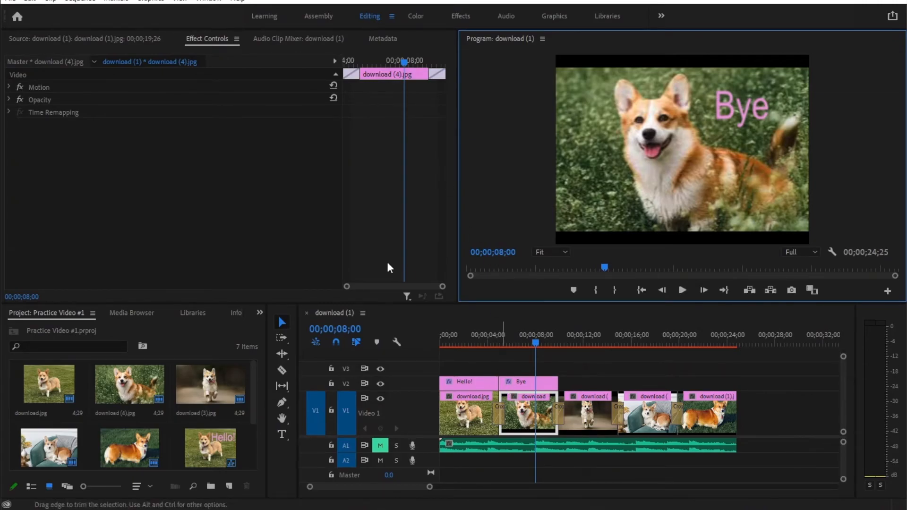
pyautogui.click(10, 87)
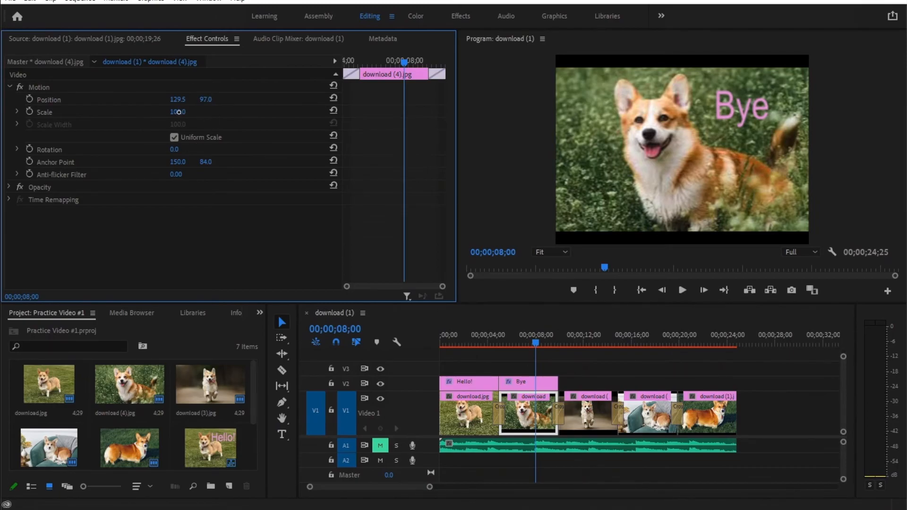
pyautogui.moveTo(192, 112)
pyautogui.mouseDown()
pyautogui.moveTo(183, 112)
pyautogui.moveTo(202, 113)
pyautogui.mouseUp()
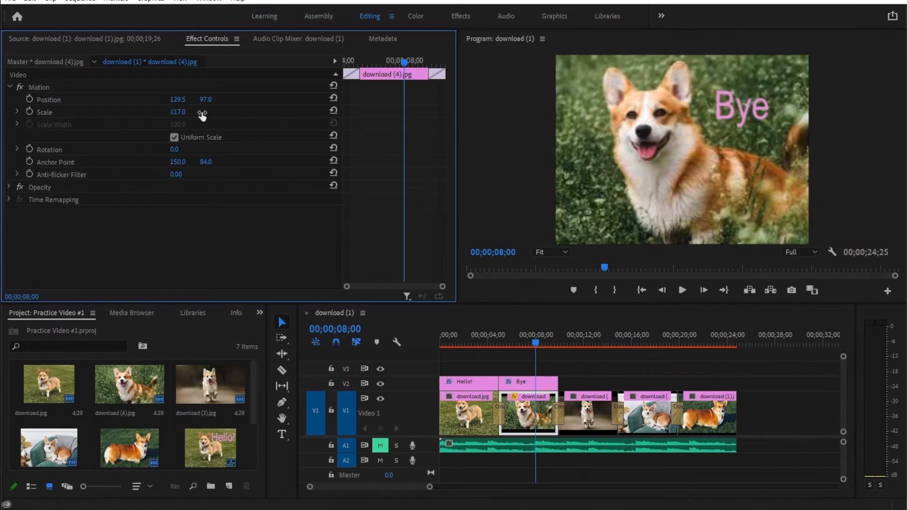
pyautogui.moveTo(175, 102); pyautogui.dragTo(203, 100)
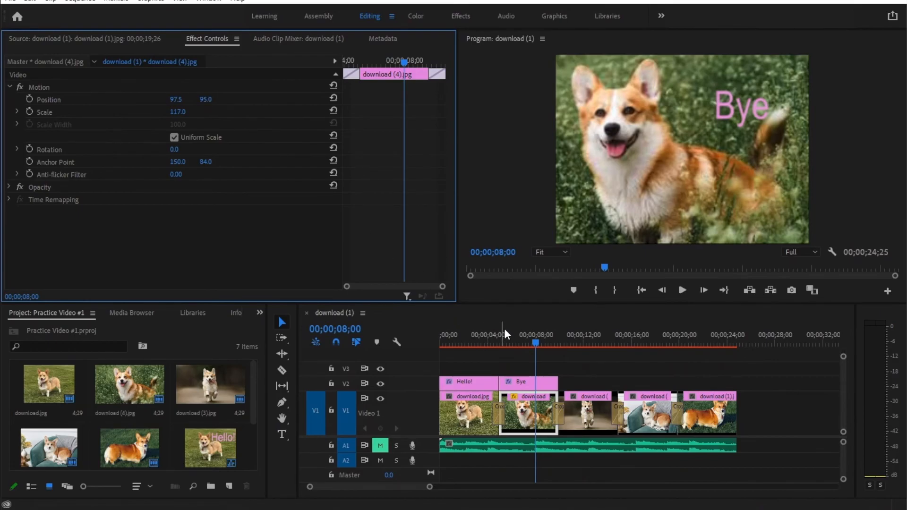
# Step: Scrub between the second and third clips to compare their framing, returning the playhead to 00;00;07;25
pyautogui.click(526, 341)
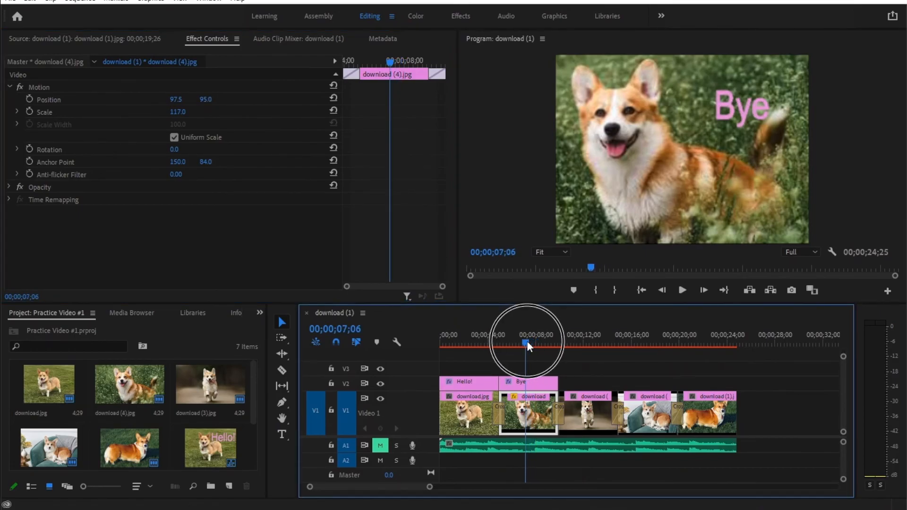
pyautogui.moveTo(526, 341); pyautogui.dragTo(574, 343)
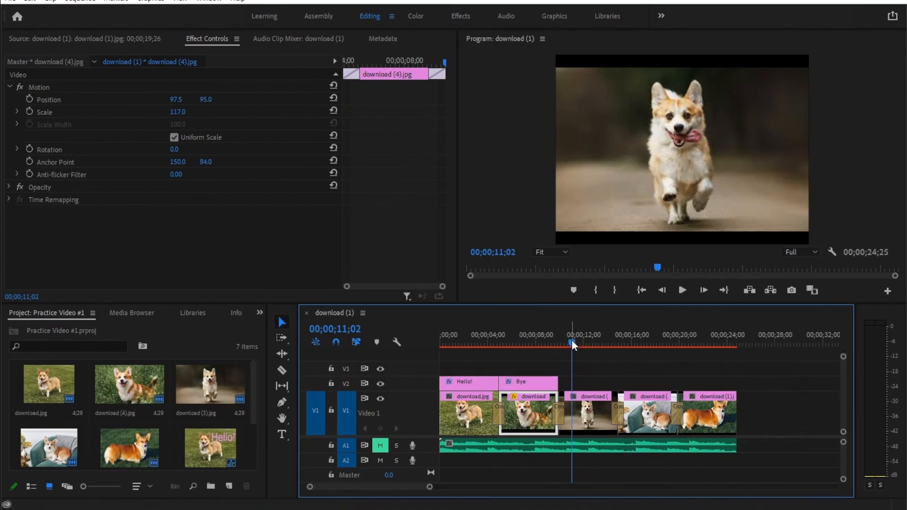
pyautogui.click(537, 342)
pyautogui.moveTo(537, 345); pyautogui.dragTo(533, 343)
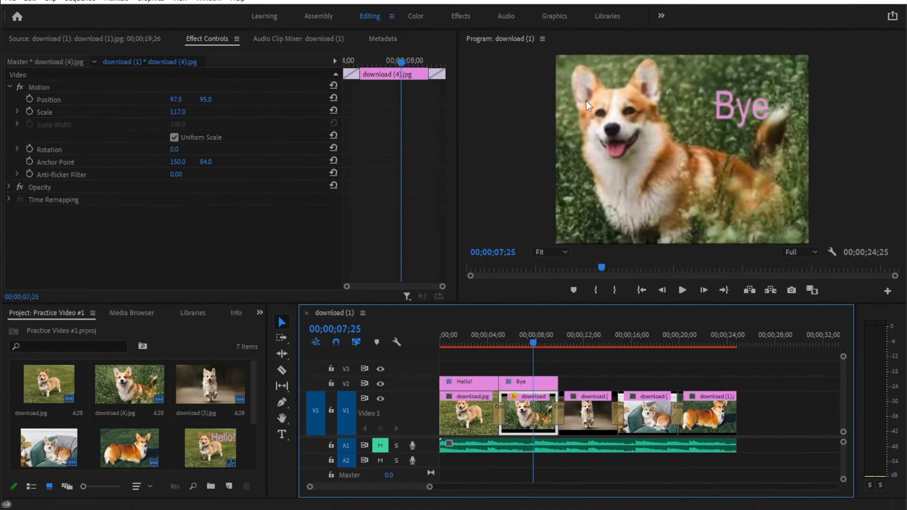